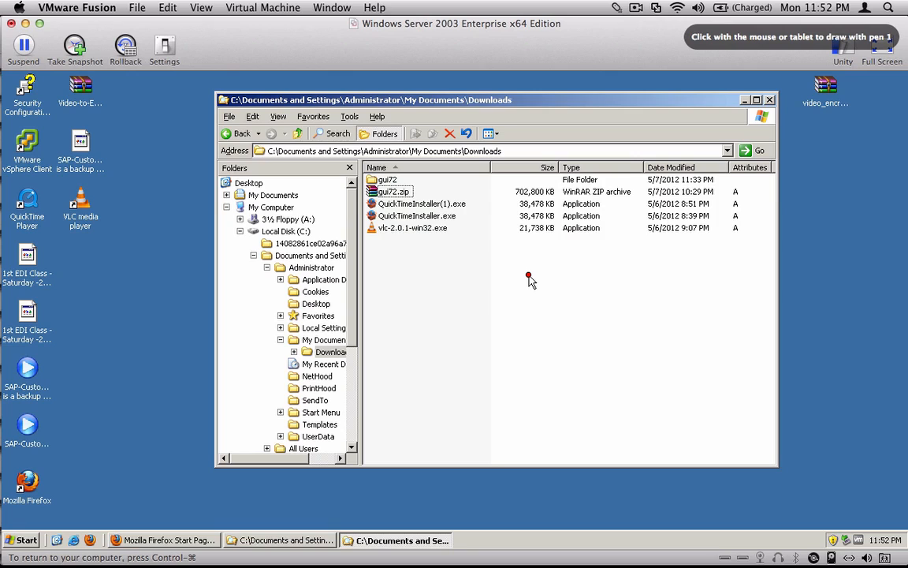
{"action": "mouse_move", "coordinate": [456, 181]}
{"action": "left_mouse_down"}
{"action": "mouse_move", "coordinate": [420, 189]}
{"action": "mouse_move", "coordinate": [433, 192]}
{"action": "left_mouse_up"}
{"action": "mouse_move", "coordinate": [484, 157]}
{"action": "left_mouse_down"}
{"action": "mouse_move", "coordinate": [472, 171]}
{"action": "mouse_move", "coordinate": [609, 114]}
{"action": "mouse_move", "coordinate": [604, 126]}
{"action": "mouse_move", "coordinate": [625, 126]}
{"action": "mouse_move", "coordinate": [650, 106]}
{"action": "mouse_move", "coordinate": [642, 118]}
{"action": "left_mouse_up"}
{"action": "left_click", "coordinate": [641, 119]}
{"action": "left_click", "coordinate": [616, 123]}
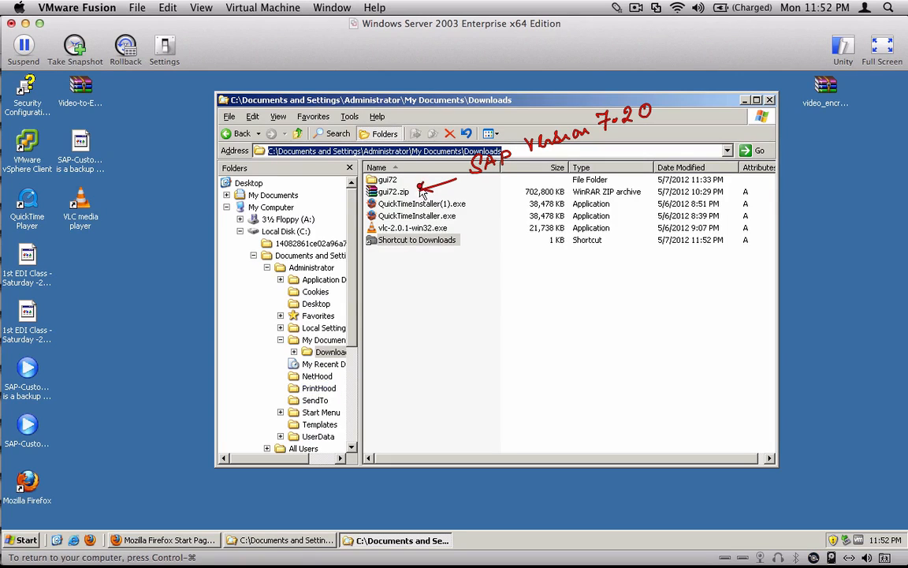
{"action": "left_click_drag", "start_coordinate": [411, 186], "coordinate": [412, 163]}
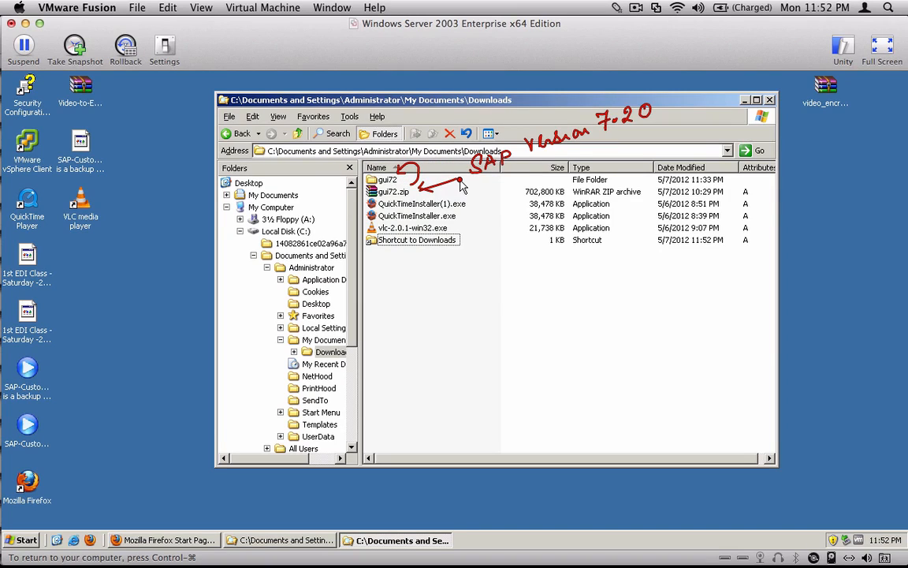
{"action": "key", "text": "Escape"}
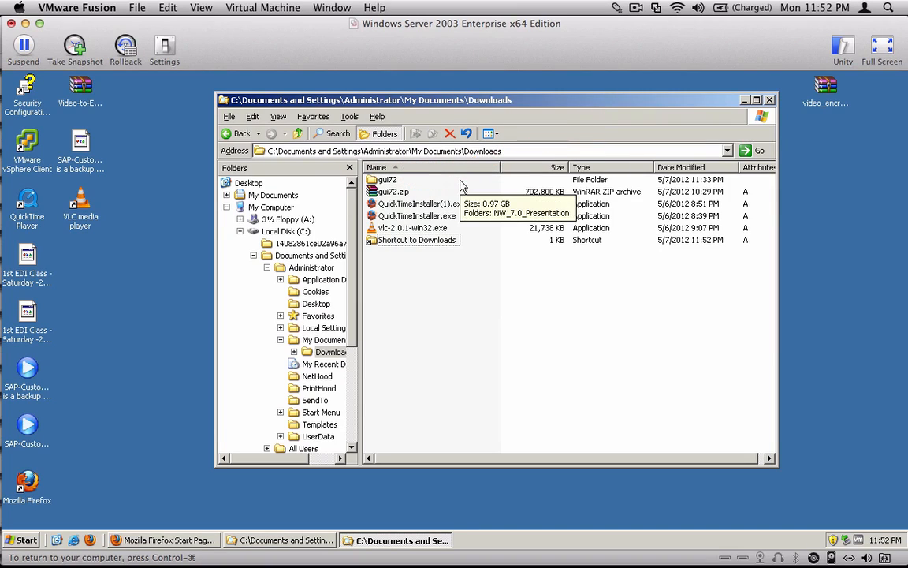
Open the folder gui72\NW_7.0_Presentation\PRES1\GUI\WINDOWS\WIN32 inside Downloads.
{"action": "double_click", "coordinate": [384, 181]}
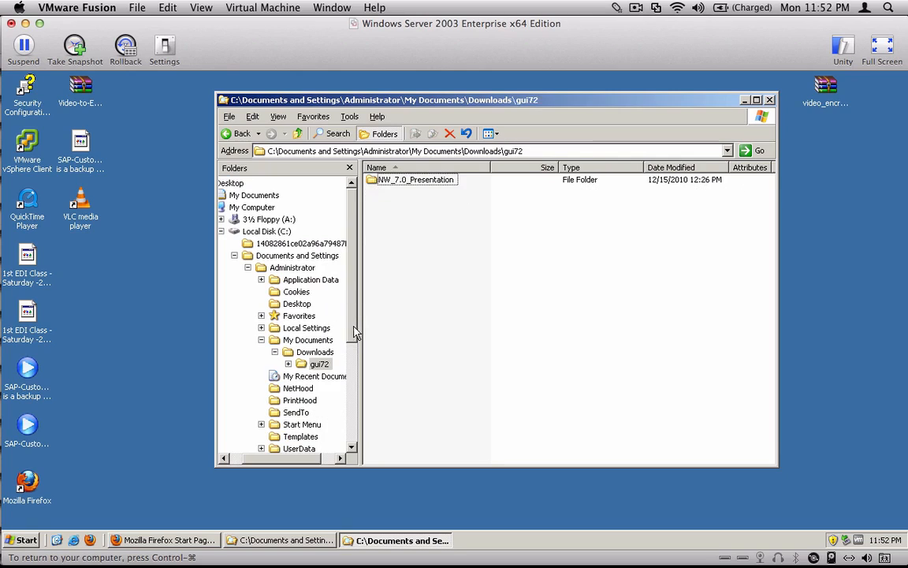
{"action": "double_click", "coordinate": [375, 182]}
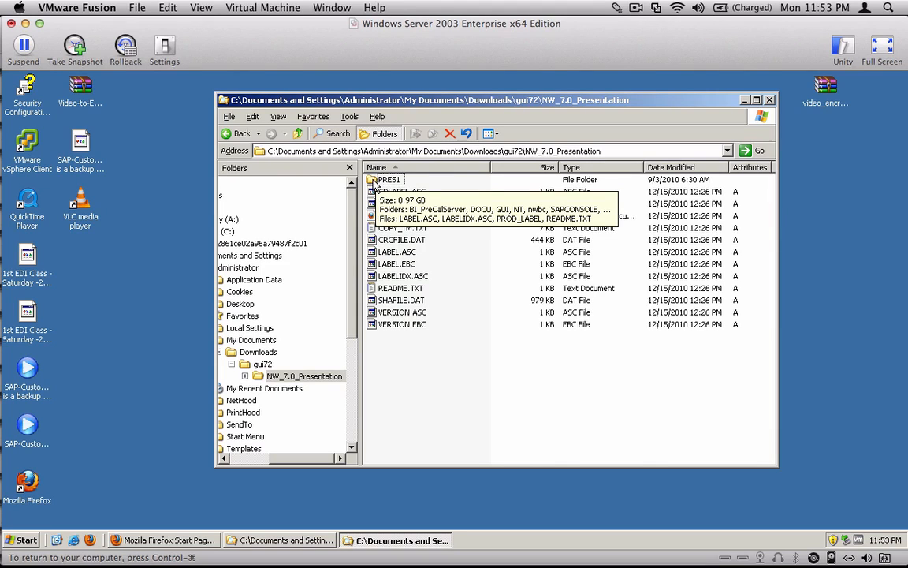
{"action": "double_click", "coordinate": [377, 181]}
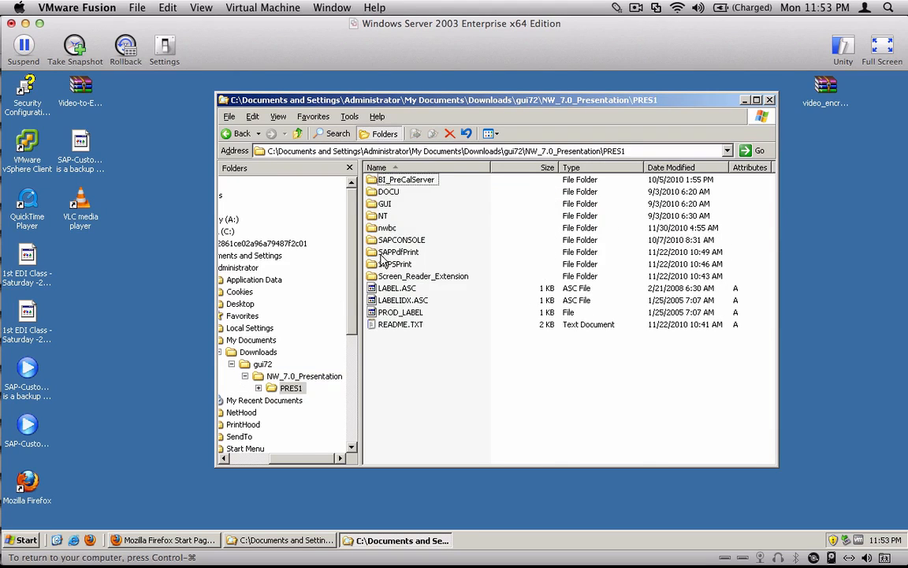
{"action": "double_click", "coordinate": [382, 205]}
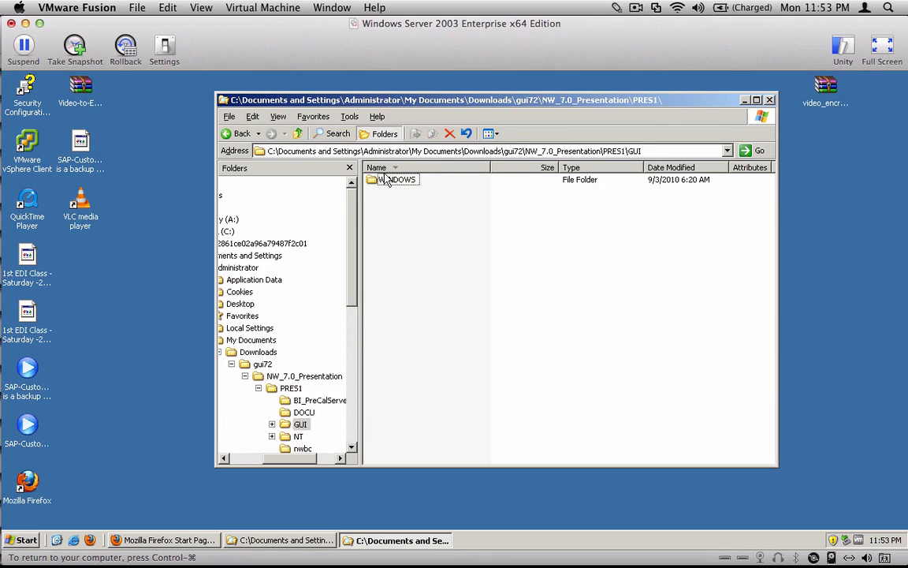
{"action": "double_click", "coordinate": [378, 182]}
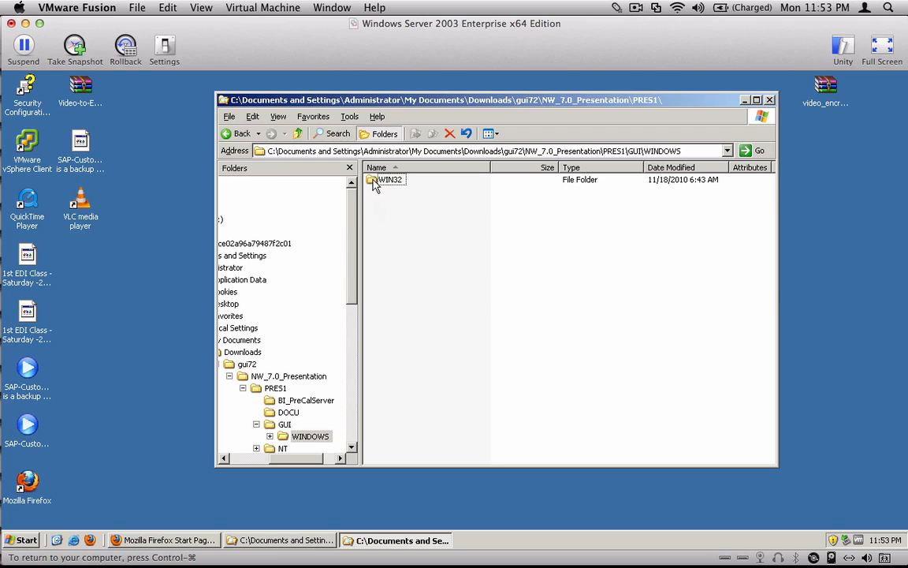
{"action": "double_click", "coordinate": [387, 179]}
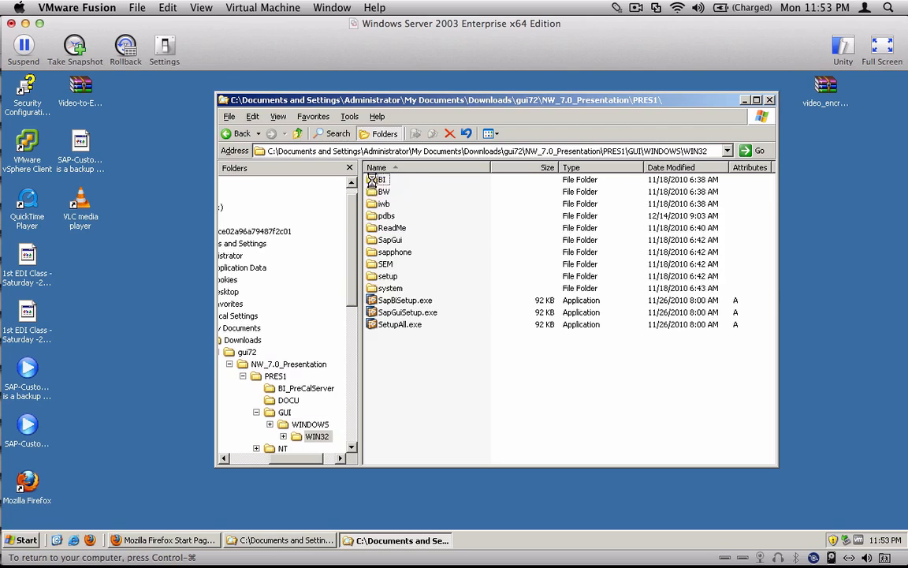
Highlight the gui72\NW_7.0_Presentation\PRES1\GUI\WINDOWS\WIN32 portion of the folder path that contains SetupAll.exe.
{"action": "left_click", "coordinate": [373, 327]}
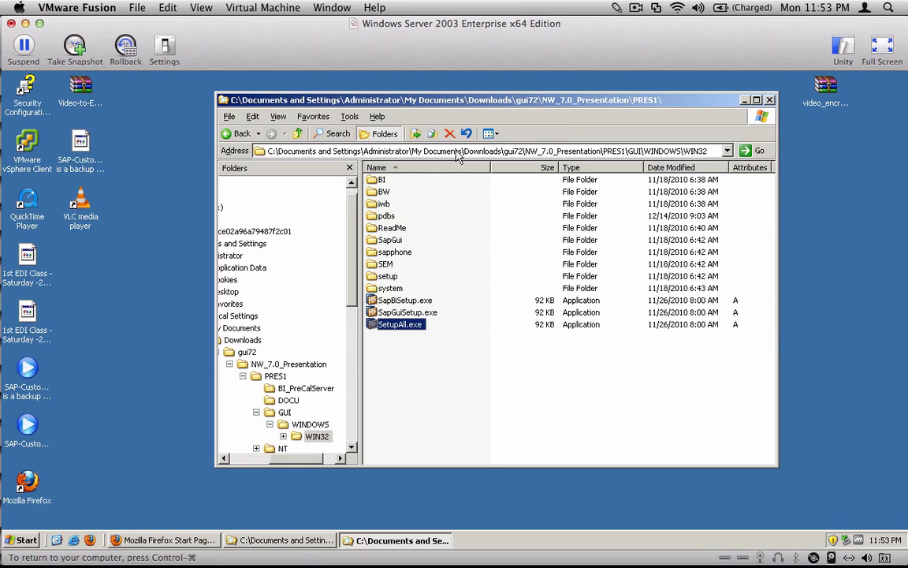
{"action": "left_click", "coordinate": [518, 151]}
{"action": "left_click", "coordinate": [504, 150]}
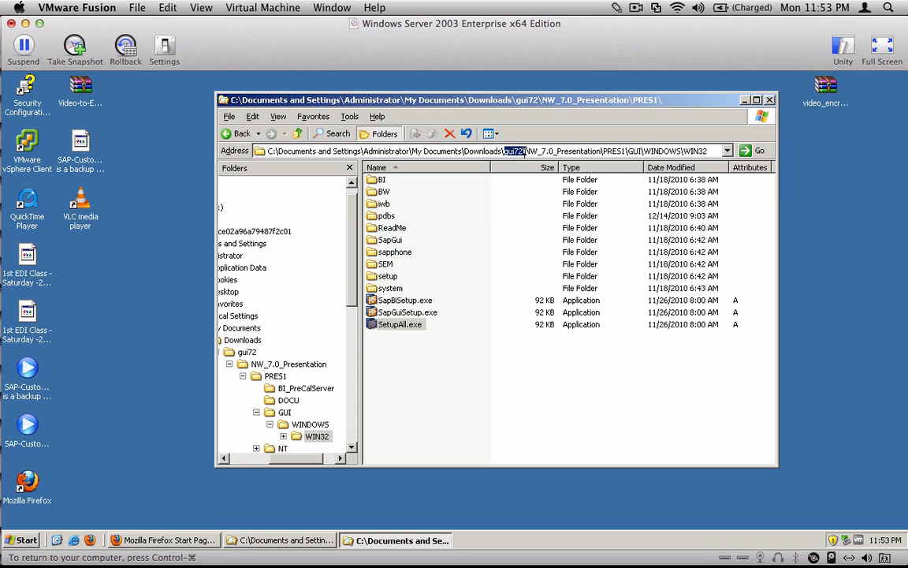
{"action": "left_click_drag", "start_coordinate": [528, 152], "coordinate": [688, 181]}
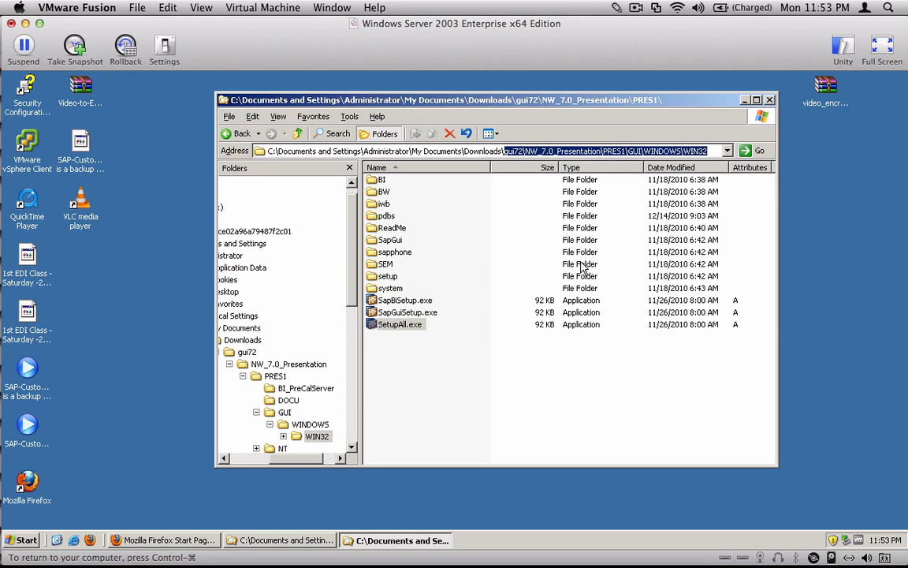
Run SetupAll.exe and install the SAP GUI for Windows 7.20 (Compilation 2) component.
{"action": "left_click", "coordinate": [379, 325]}
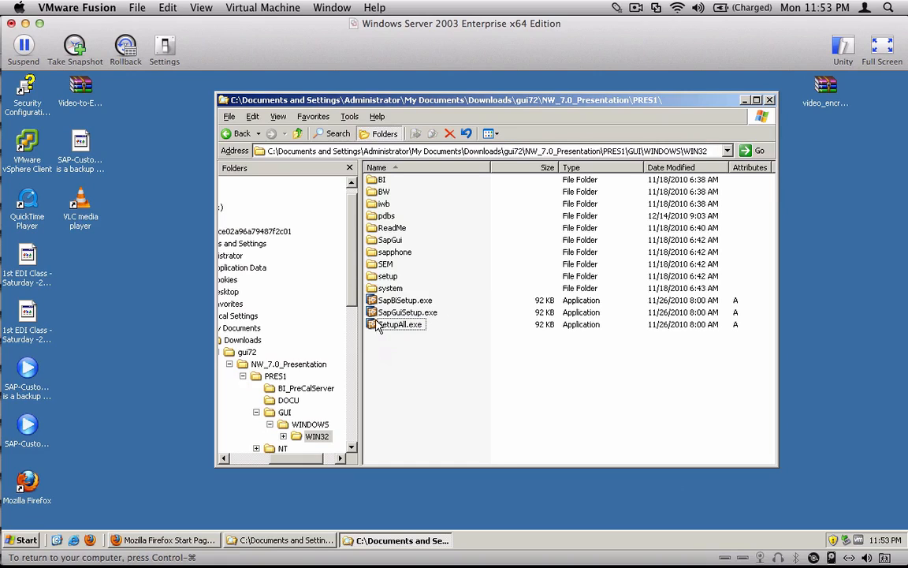
{"action": "double_click", "coordinate": [380, 328]}
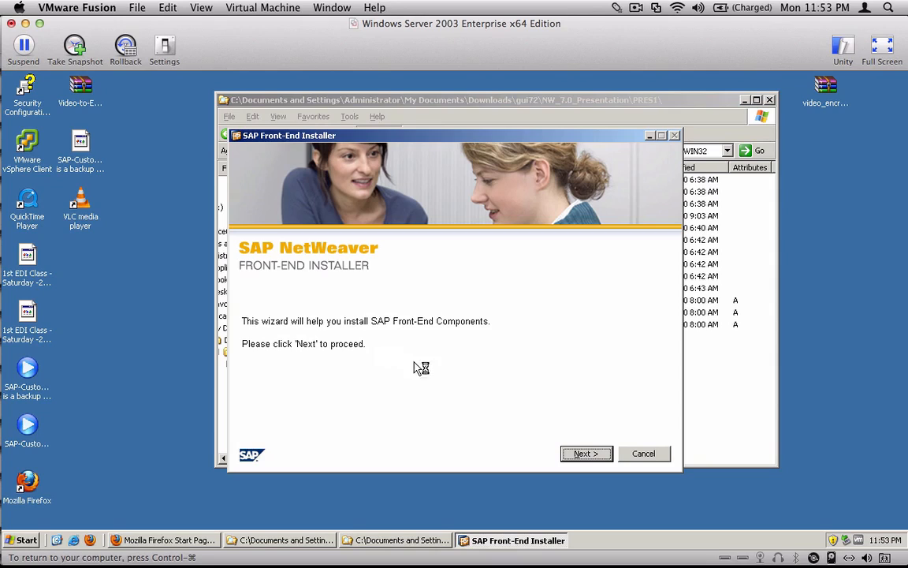
{"action": "left_click", "coordinate": [588, 456]}
{"action": "left_click", "coordinate": [261, 284]}
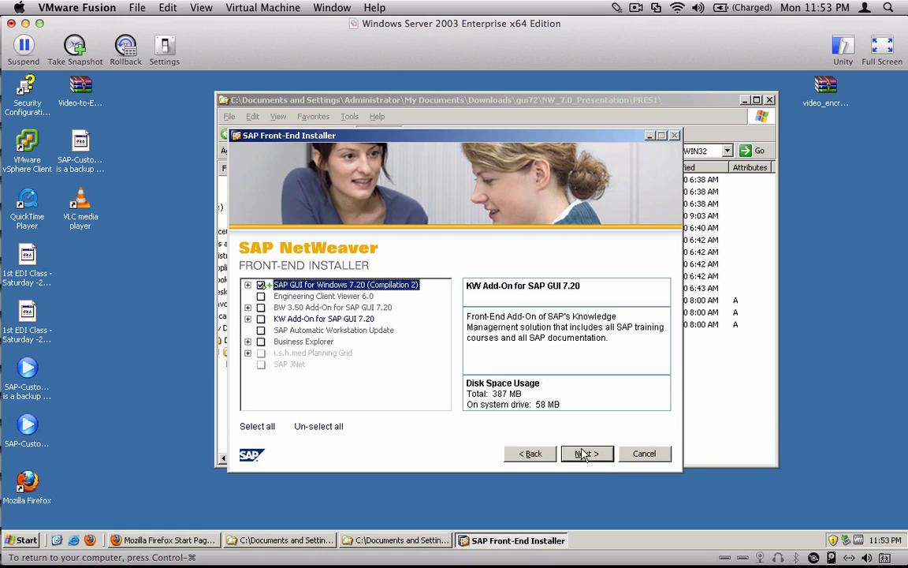
{"action": "left_click", "coordinate": [524, 391]}
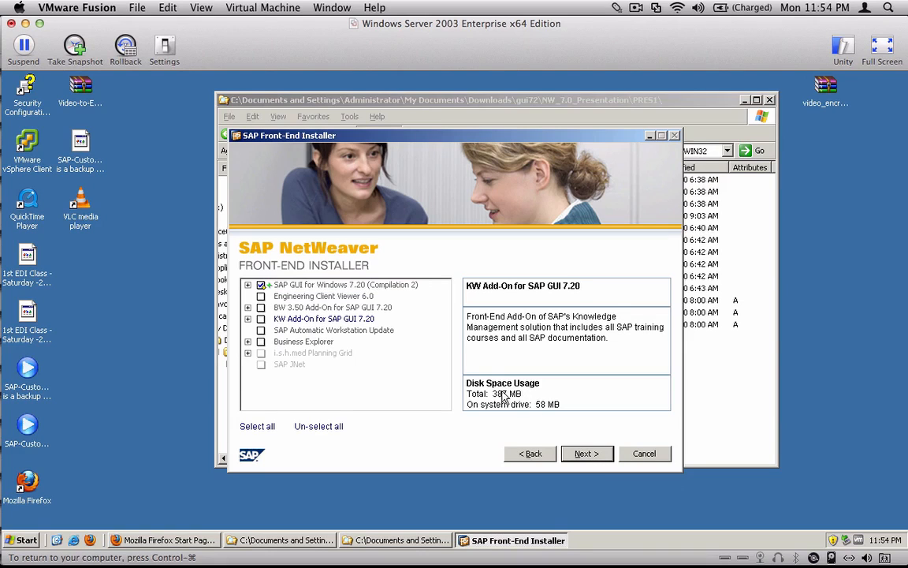
{"action": "left_click", "coordinate": [584, 454]}
{"action": "left_click", "coordinate": [584, 509]}
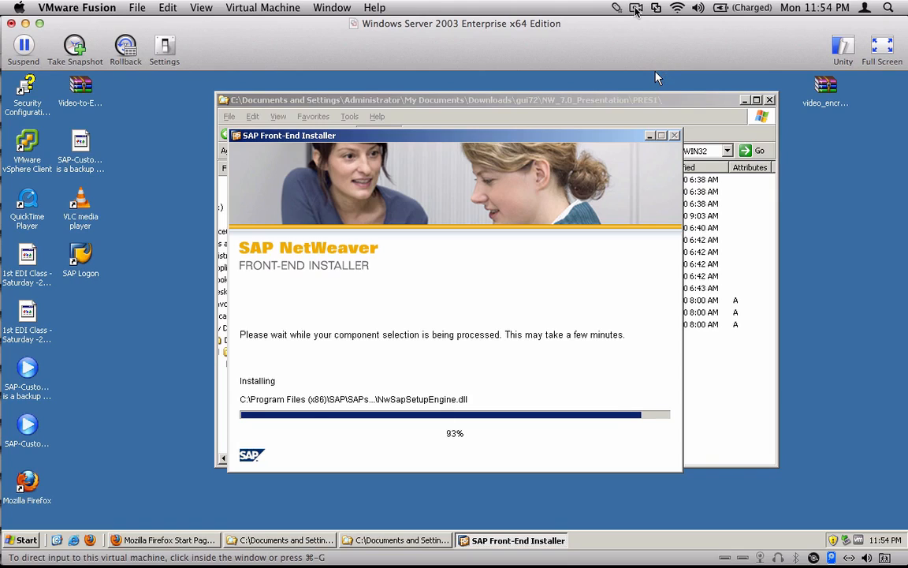
Finish the SAP Front-End Installer and close the WIN32 folder window.
{"action": "left_click", "coordinate": [636, 8]}
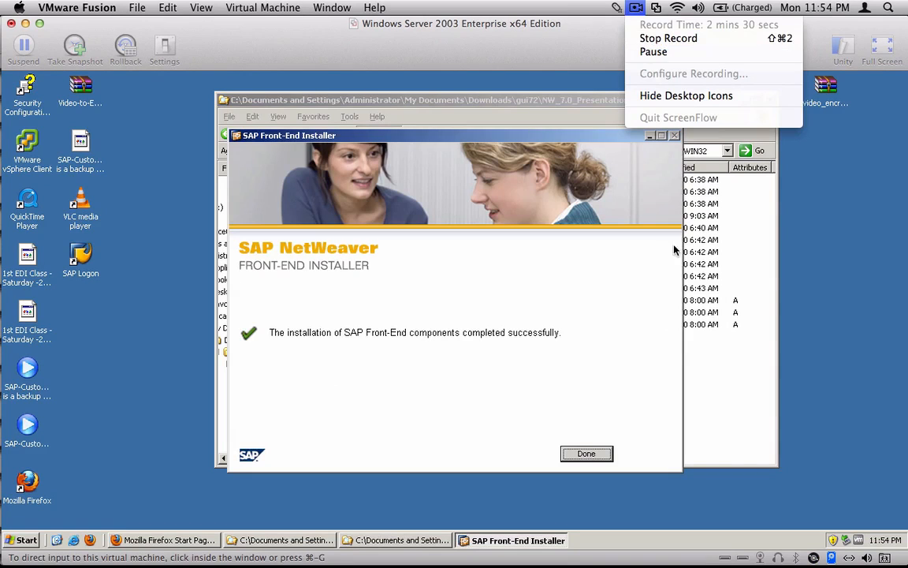
{"action": "left_click", "coordinate": [639, 303]}
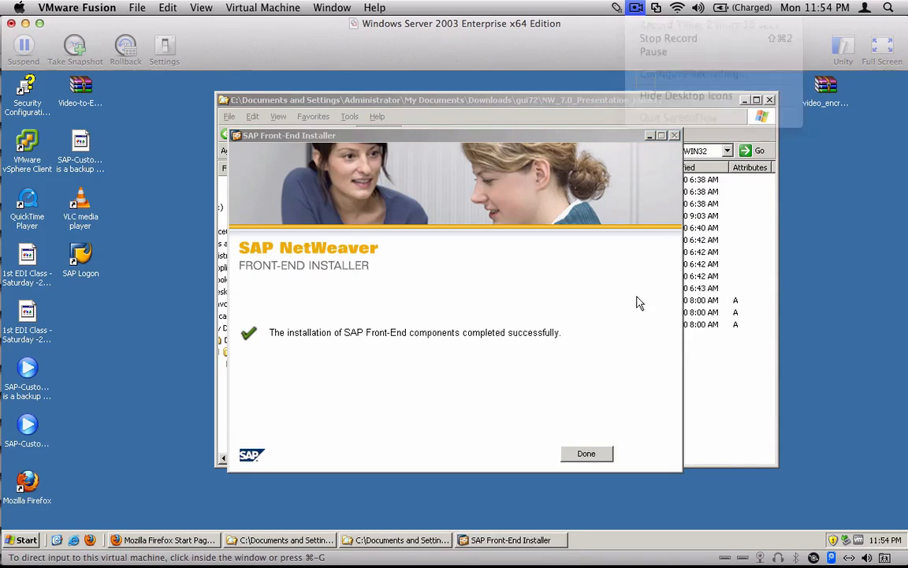
{"action": "left_click", "coordinate": [588, 454]}
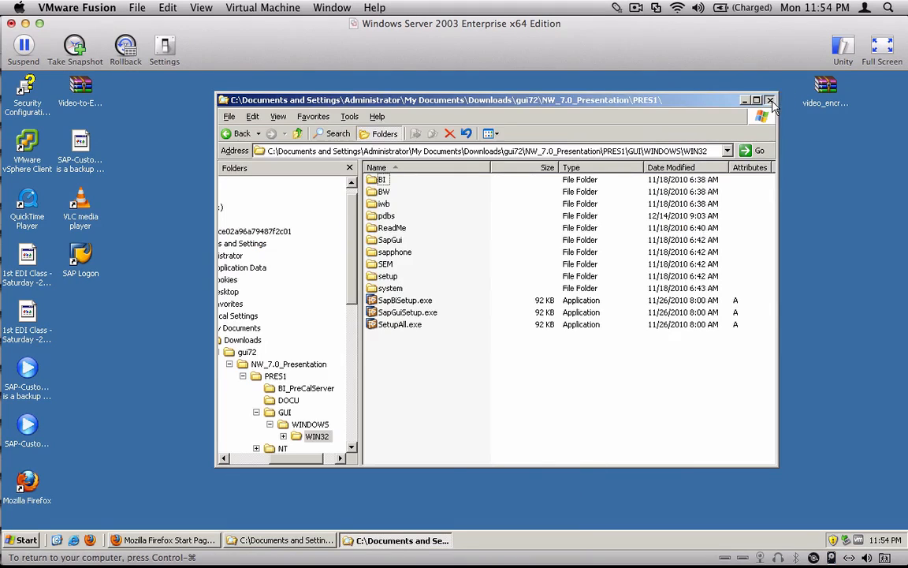
{"action": "left_click", "coordinate": [771, 100]}
Launch SAP Logon from the SAP Front End program group and move its window clear of the desktop shortcuts.
{"action": "left_click", "coordinate": [27, 541]}
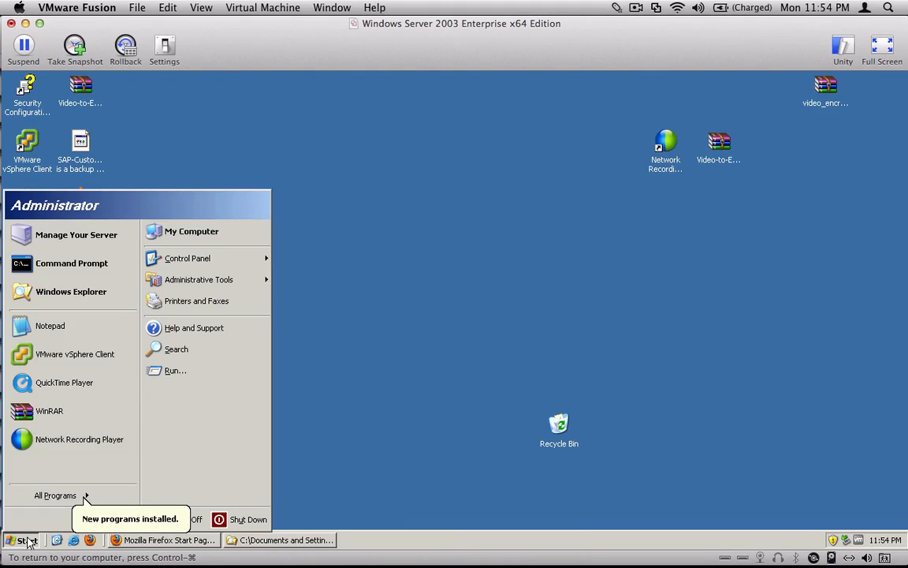
{"action": "mouse_move", "coordinate": [63, 496]}
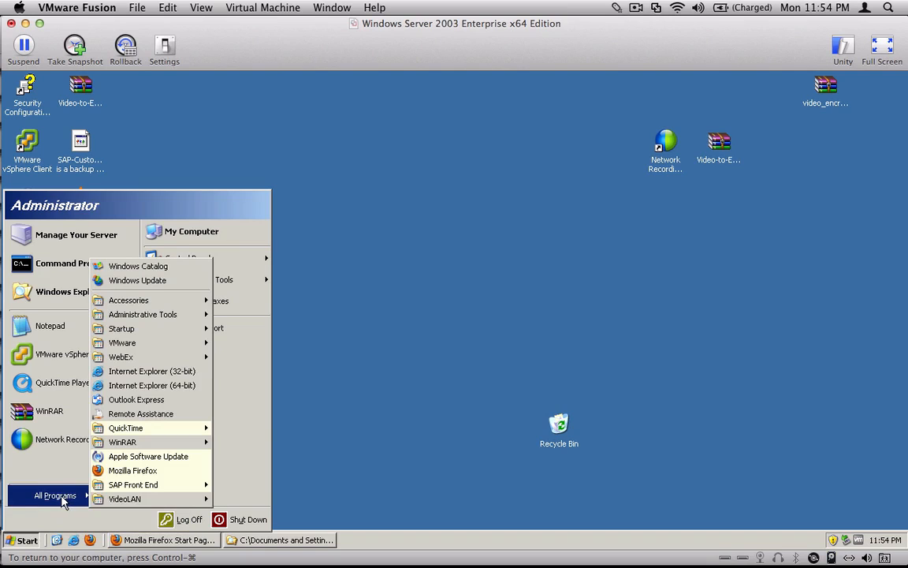
{"action": "mouse_move", "coordinate": [168, 488]}
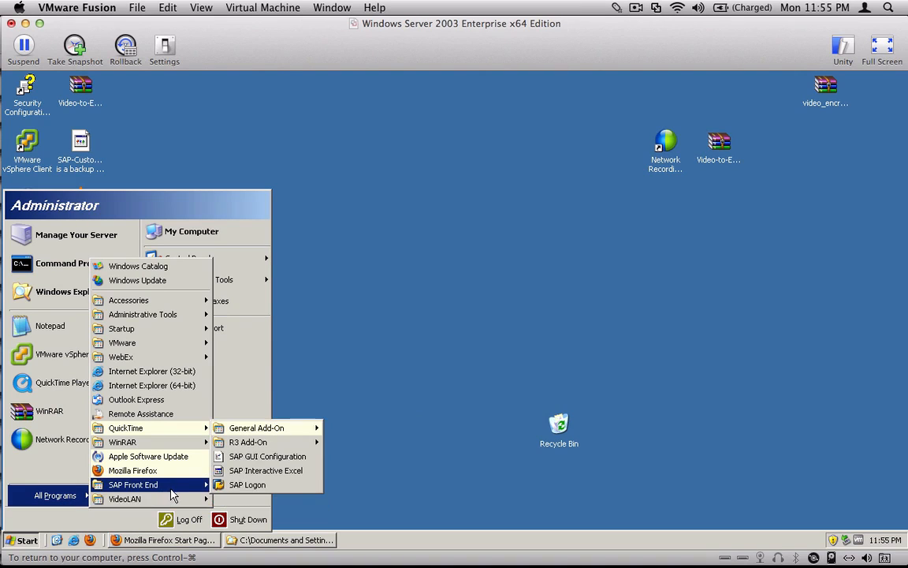
{"action": "left_click", "coordinate": [293, 492]}
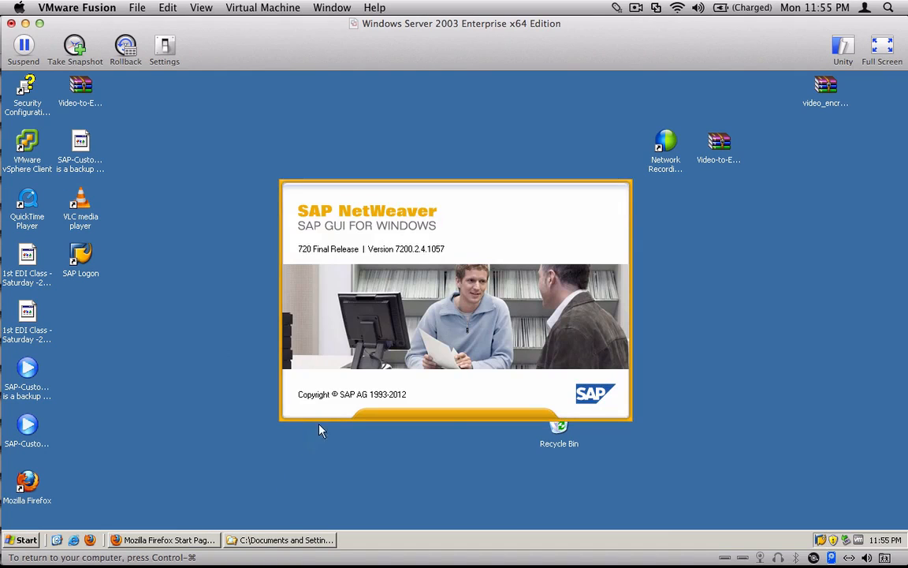
{"action": "left_click_drag", "start_coordinate": [119, 308], "coordinate": [71, 263]}
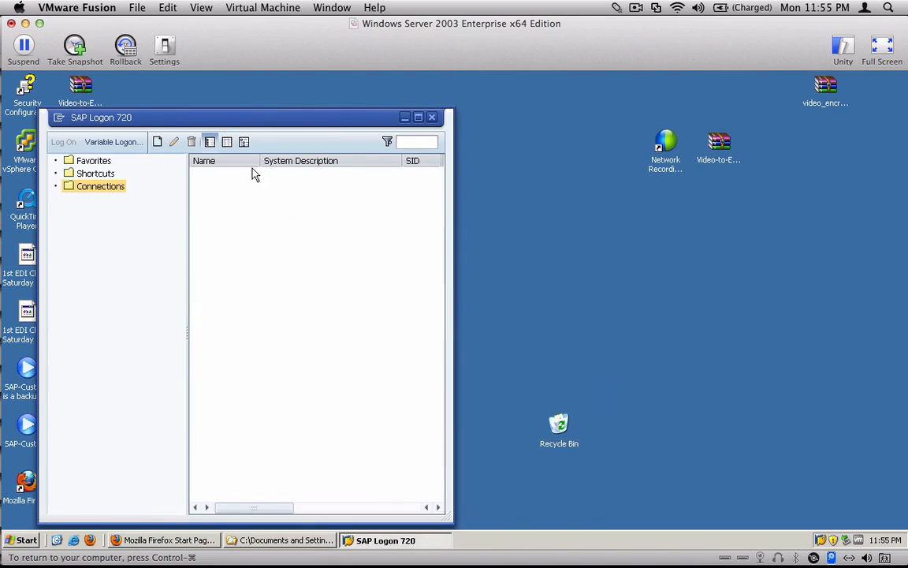
{"action": "left_click_drag", "start_coordinate": [238, 118], "coordinate": [369, 105]}
{"action": "left_click", "coordinate": [92, 291]}
{"action": "left_click", "coordinate": [82, 254]}
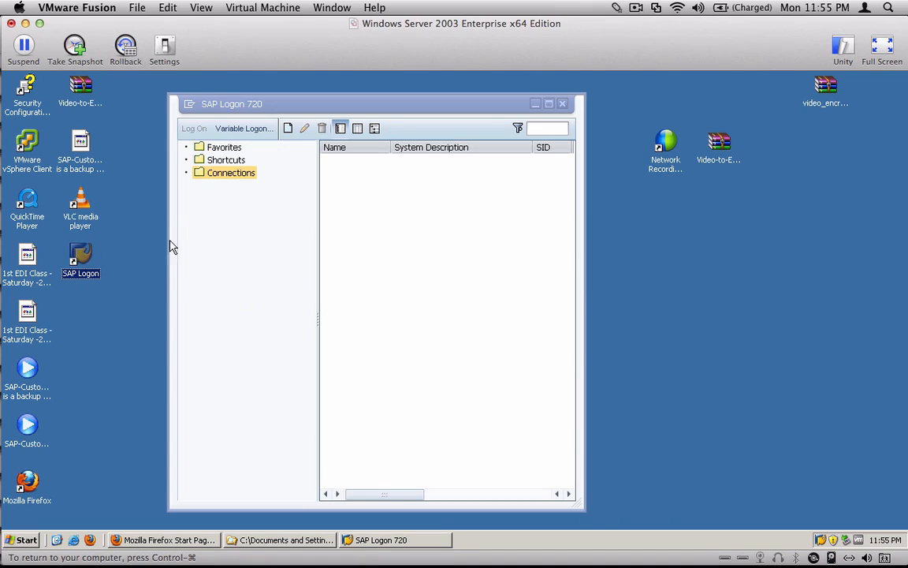
Start a new system entry under Connections as a User Specified System and proceed to its connection parameters.
{"action": "left_click", "coordinate": [202, 173]}
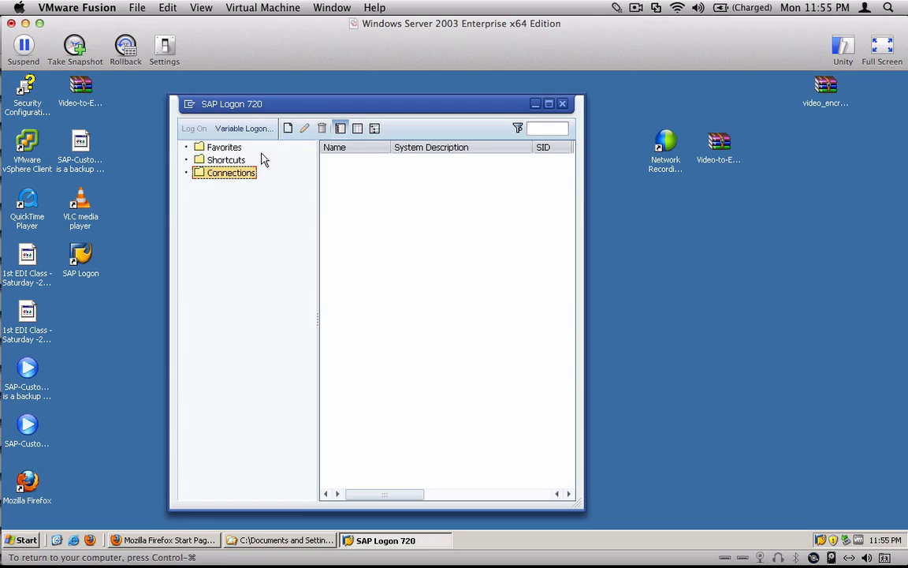
{"action": "left_click", "coordinate": [288, 130]}
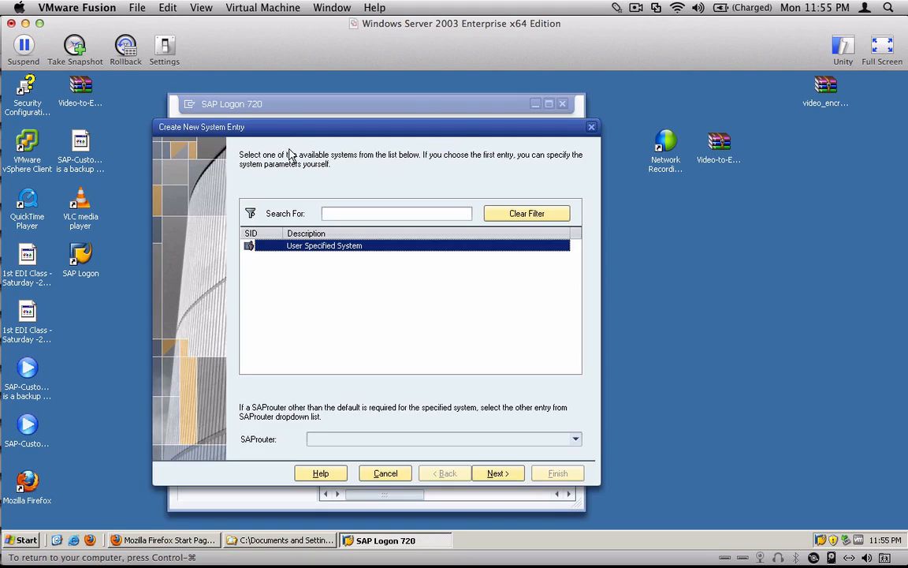
{"action": "left_click_drag", "start_coordinate": [316, 132], "coordinate": [562, 122]}
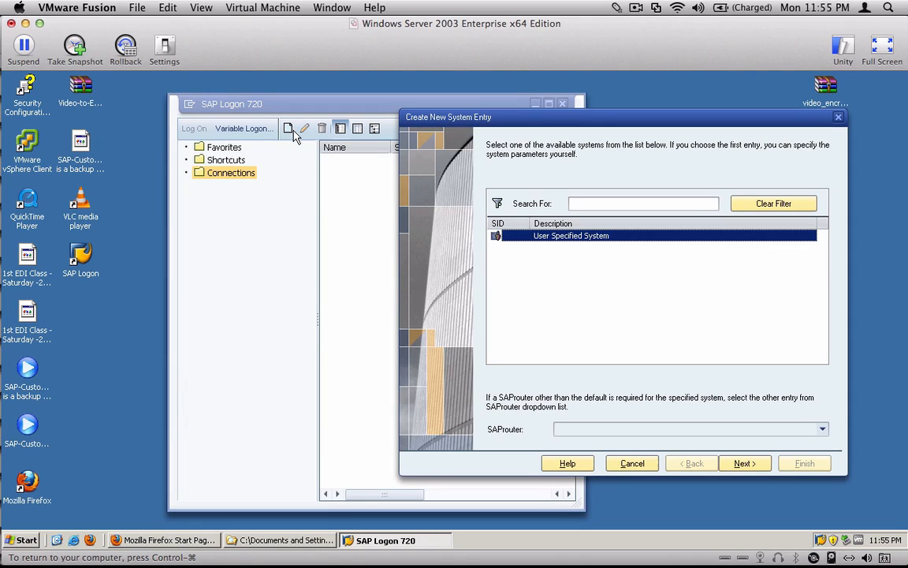
{"action": "key", "text": "ctrl+1"}
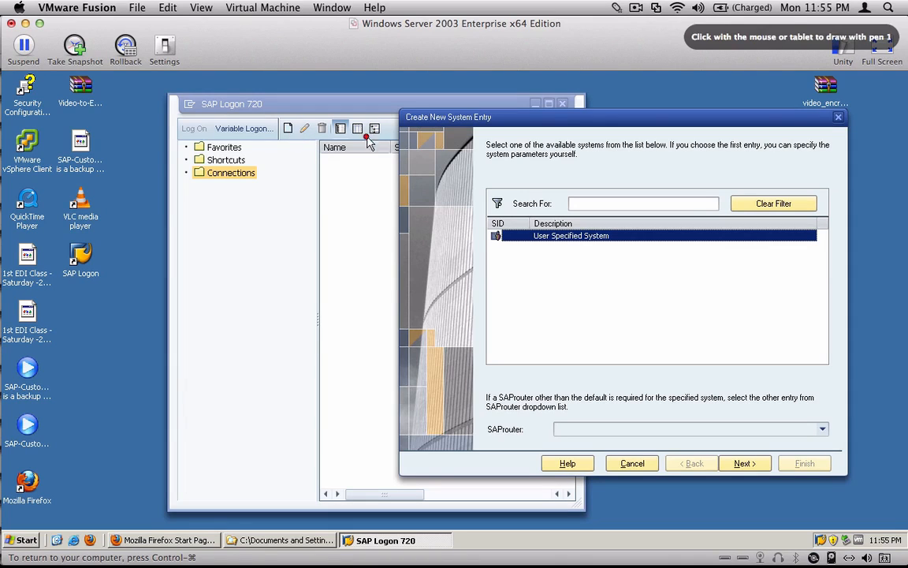
{"action": "mouse_move", "coordinate": [326, 103]}
{"action": "left_mouse_down"}
{"action": "mouse_move", "coordinate": [298, 112]}
{"action": "mouse_move", "coordinate": [294, 123]}
{"action": "left_mouse_up"}
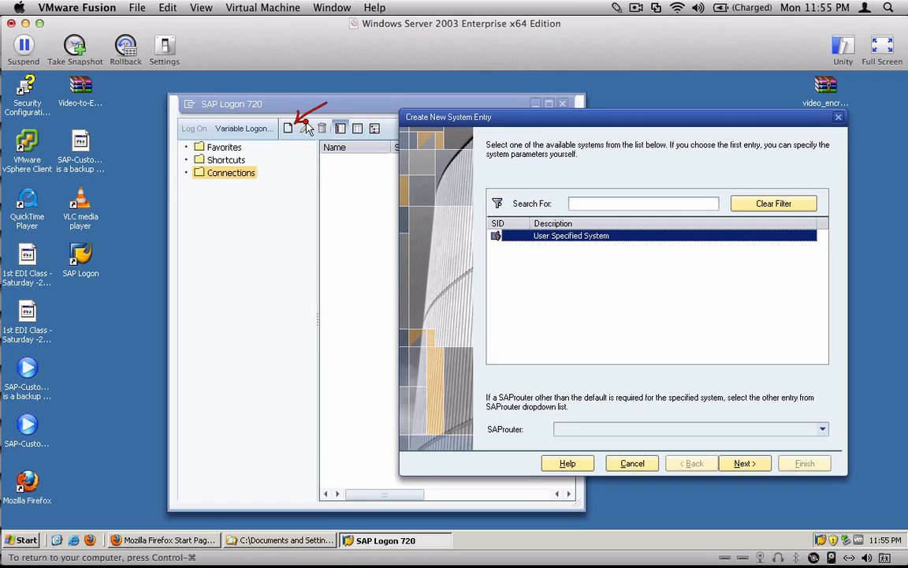
{"action": "mouse_move", "coordinate": [273, 169]}
{"action": "left_mouse_down"}
{"action": "mouse_move", "coordinate": [183, 153]}
{"action": "mouse_move", "coordinate": [160, 175]}
{"action": "mouse_move", "coordinate": [232, 183]}
{"action": "mouse_move", "coordinate": [282, 171]}
{"action": "left_mouse_up"}
{"action": "left_click", "coordinate": [744, 464]}
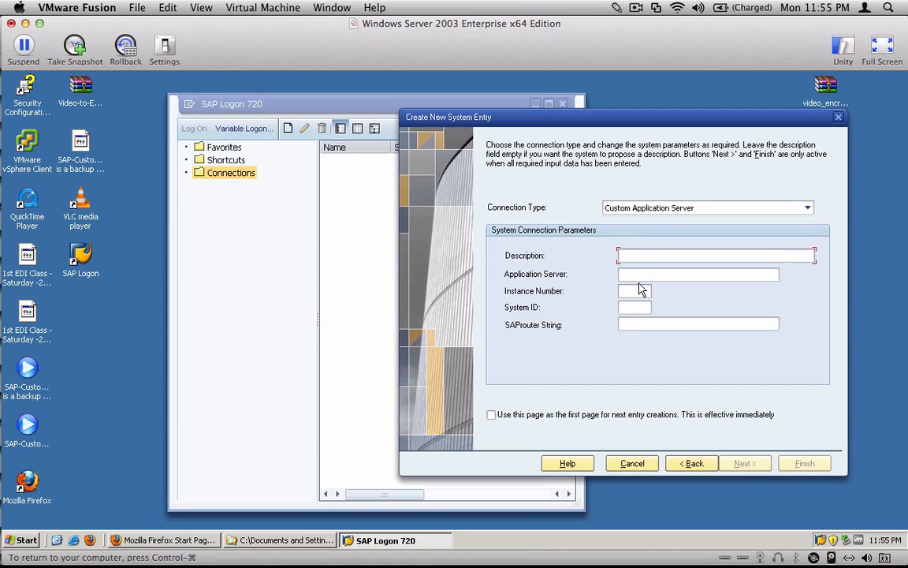
Enter SAP as the description of the new system entry.
{"action": "key", "text": "Tab"}
{"action": "key", "text": "Tab"}
{"action": "key", "text": "Tab"}
{"action": "left_click", "coordinate": [630, 273]}
{"action": "left_click", "coordinate": [639, 255]}
{"action": "type", "text": "SAP"}
Set the new connection's instance number to 00 and its system ID to C11.
{"action": "left_click", "coordinate": [655, 274]}
{"action": "left_click", "coordinate": [634, 292]}
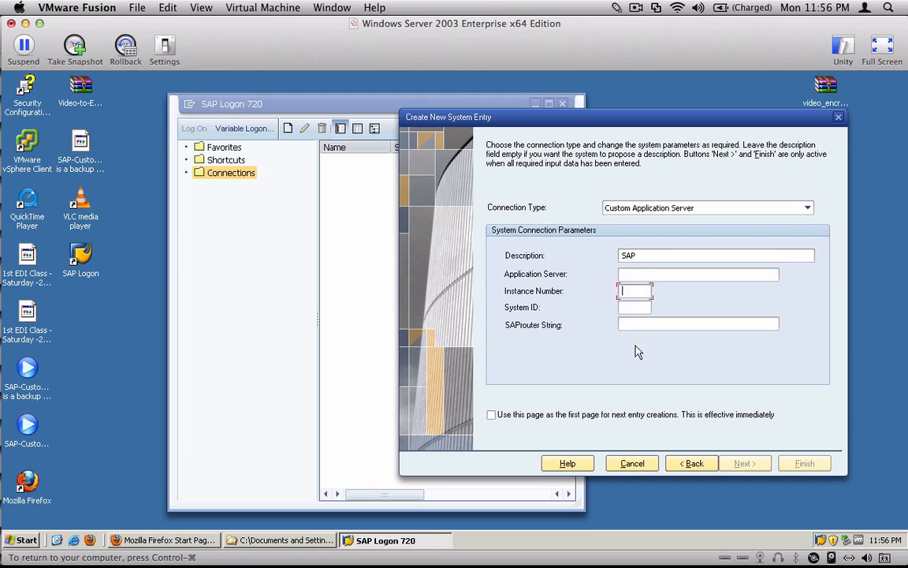
{"action": "left_click", "coordinate": [630, 308]}
{"action": "type", "text": "00"}
{"action": "key", "text": "shift+Tab"}
{"action": "type", "text": "00"}
{"action": "key", "text": "Tab"}
{"action": "type", "text": "C"}
Set the application server to 100.121.65.98 and select the whole address.
{"action": "left_click", "coordinate": [714, 275]}
{"action": "type", "text": "100."}
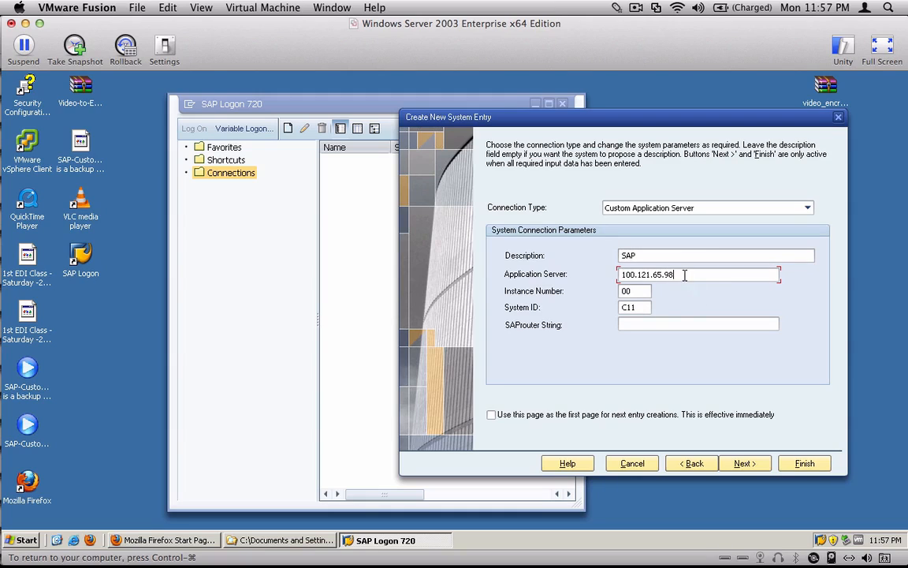
{"action": "left_click_drag", "start_coordinate": [682, 274], "coordinate": [616, 266]}
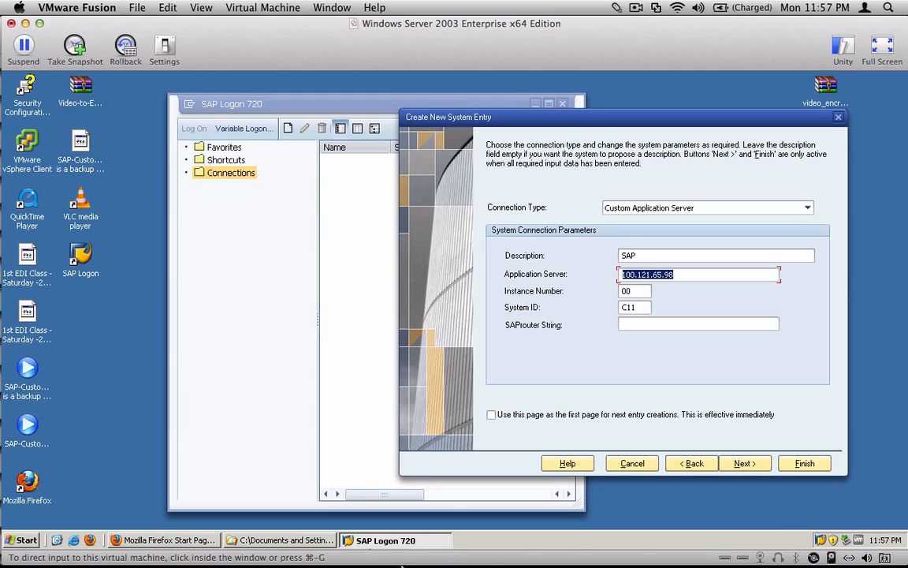
Finish the new system entry with the default language and encoding settings.
{"action": "left_click", "coordinate": [745, 464]}
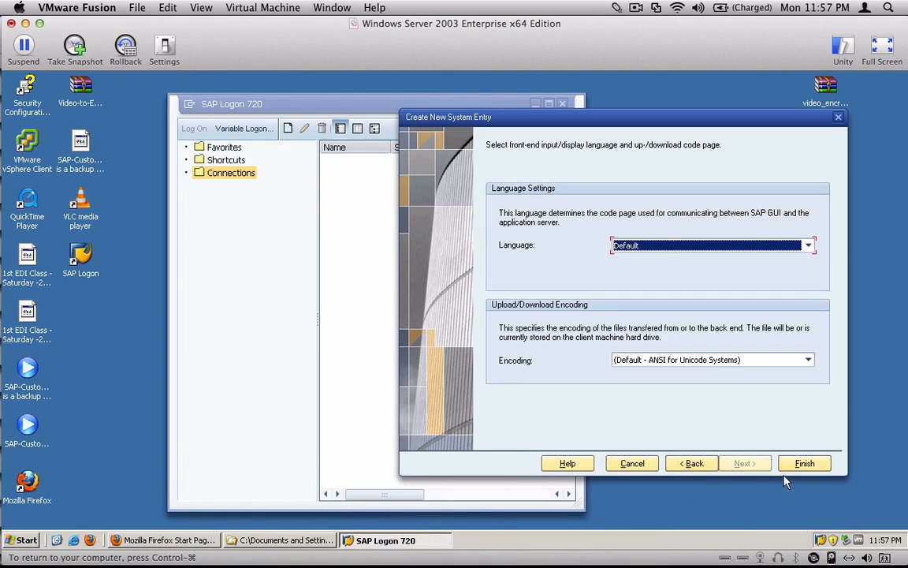
{"action": "left_click", "coordinate": [804, 462]}
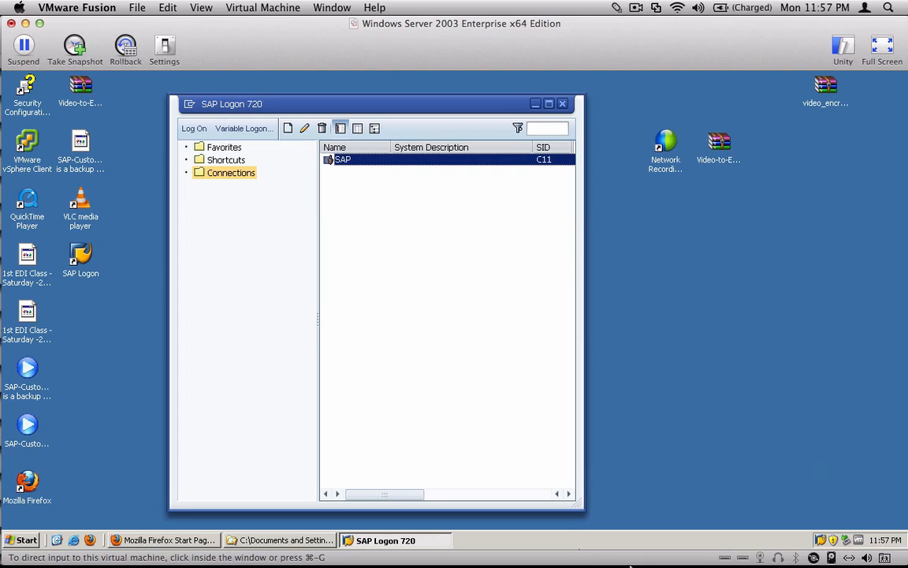
Try to log on to the SAP entry and decline the detailed error description.
{"action": "left_click", "coordinate": [344, 168]}
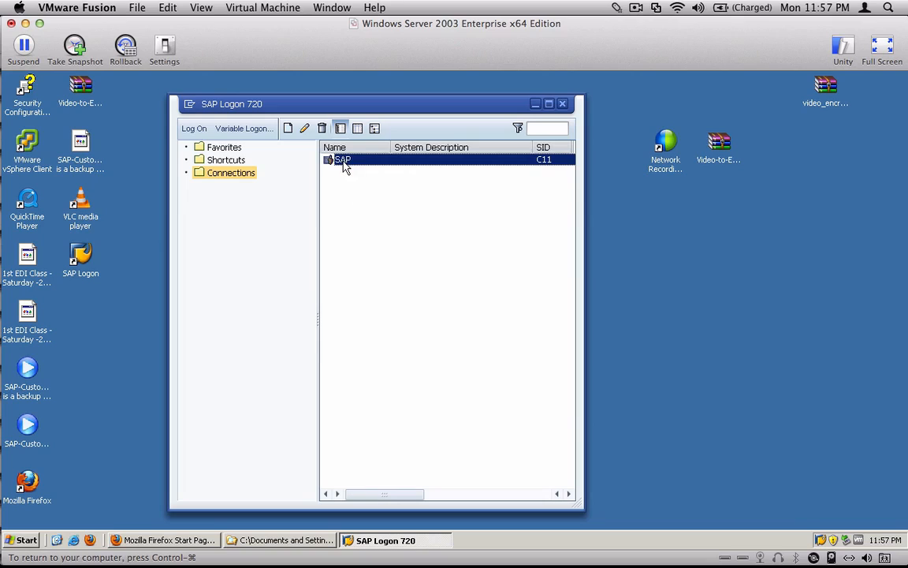
{"action": "left_click", "coordinate": [193, 130]}
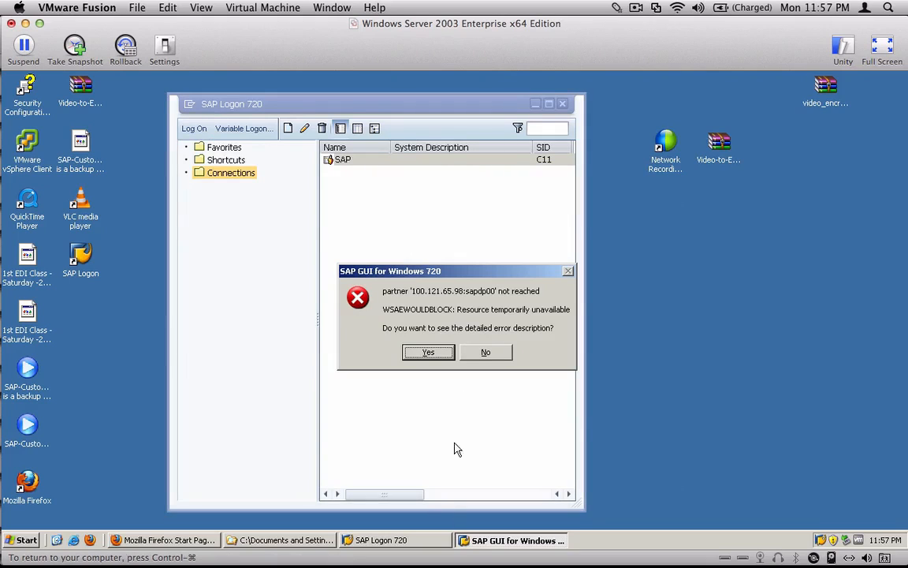
{"action": "left_click", "coordinate": [500, 355]}
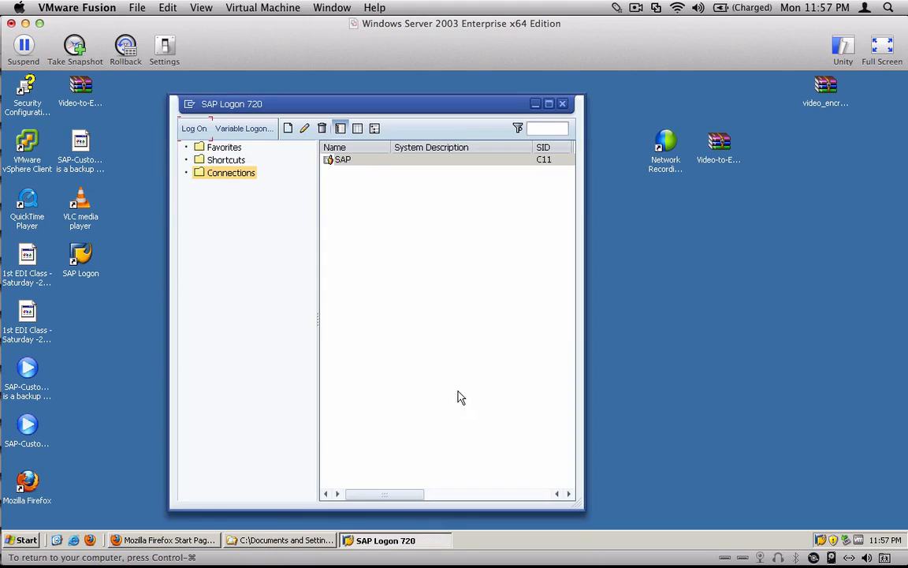
Open the SAP entry's properties for editing and clear its application server address.
{"action": "left_click", "coordinate": [342, 161]}
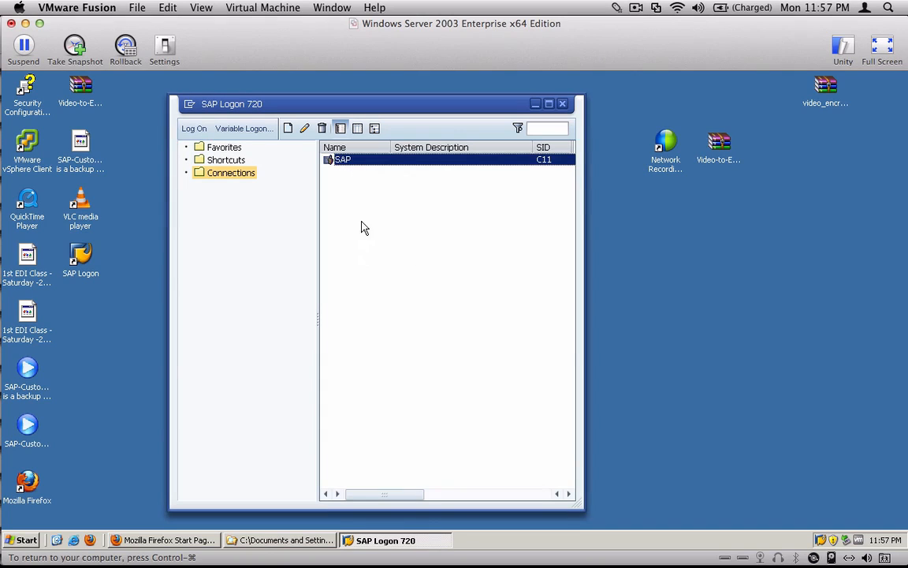
{"action": "left_click", "coordinate": [305, 131]}
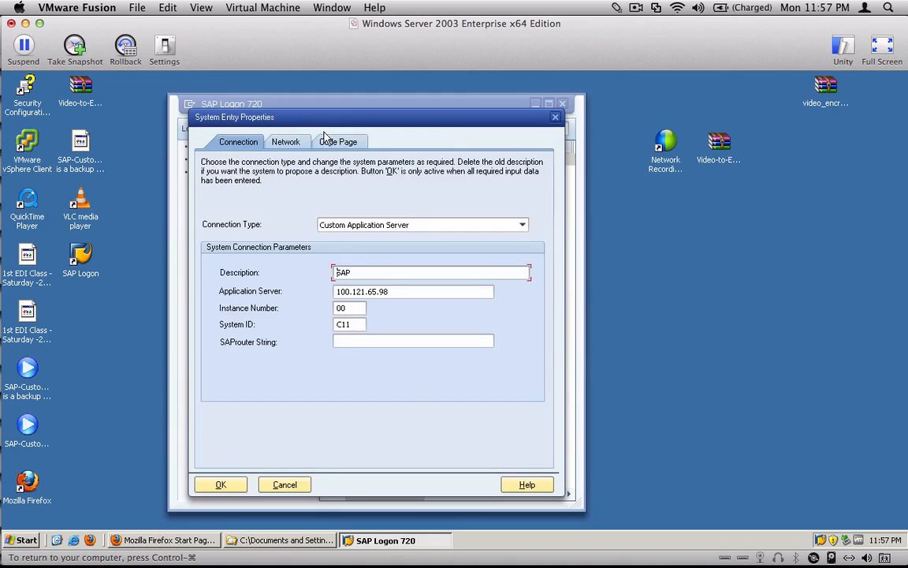
{"action": "left_click_drag", "start_coordinate": [354, 118], "coordinate": [619, 115]}
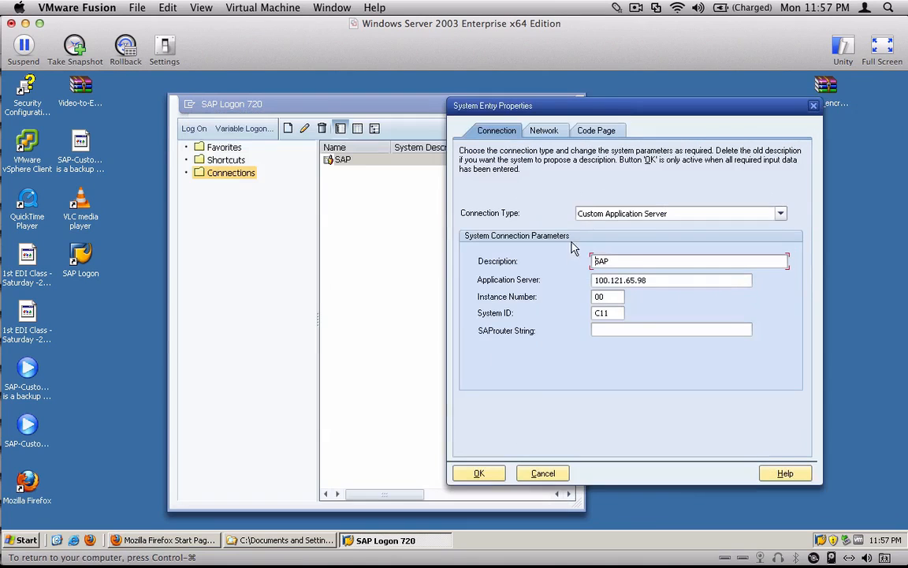
{"action": "double_click", "coordinate": [594, 277]}
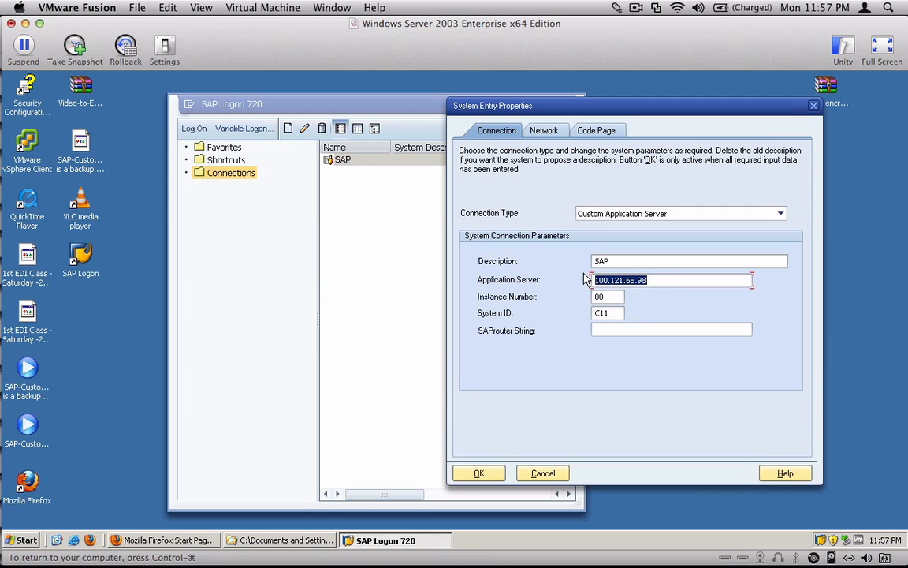
{"action": "key", "text": "BackSpace"}
{"action": "key", "text": "Tab"}
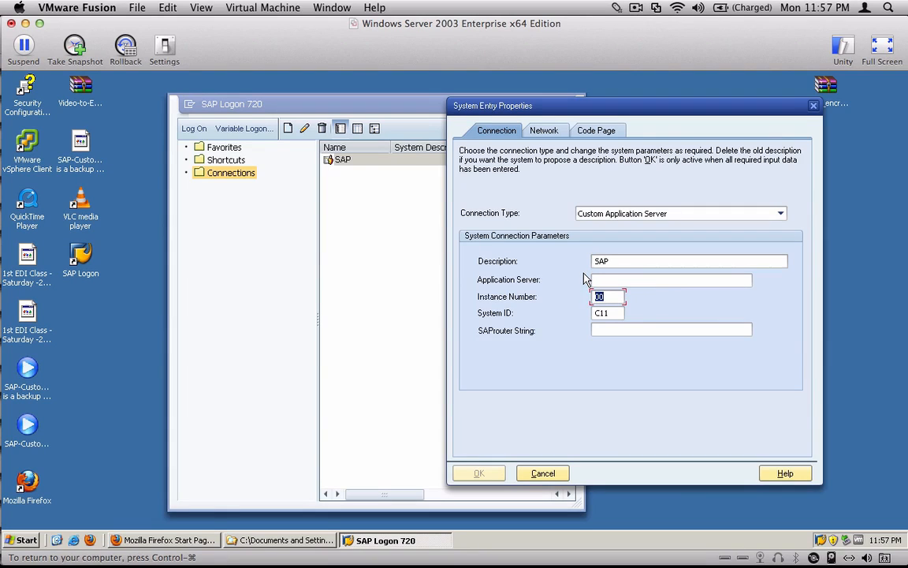
{"action": "key", "text": "Tab"}
{"action": "left_click", "coordinate": [636, 8]}
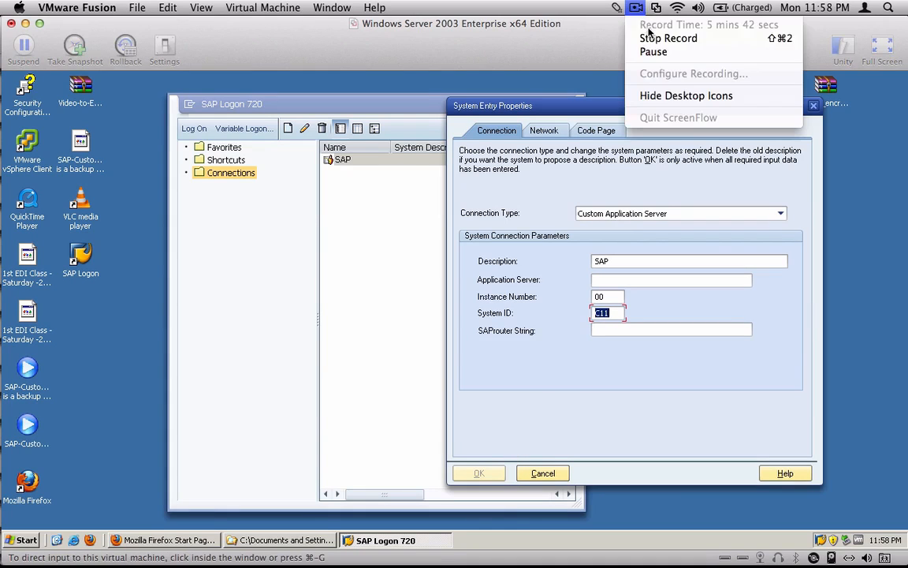
{"action": "left_click", "coordinate": [588, 52]}
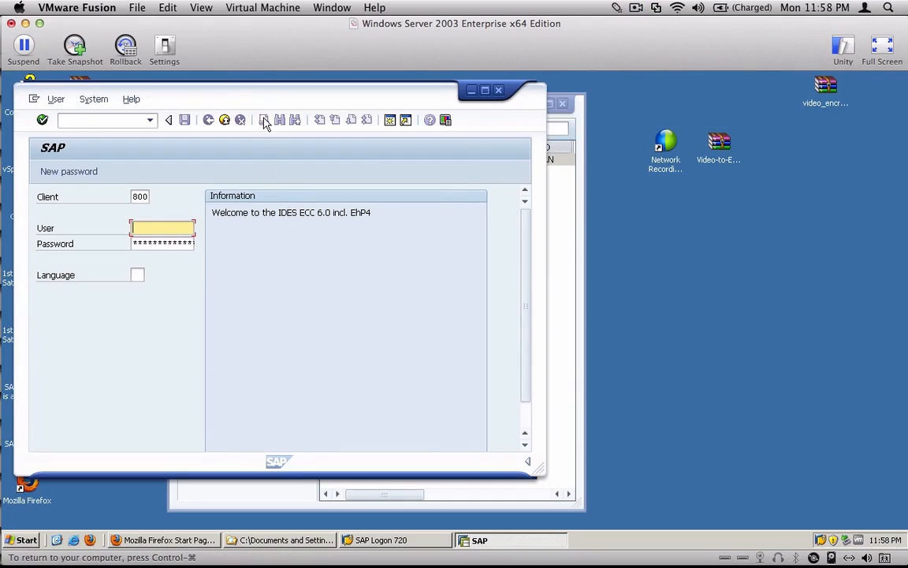
Close the open SAP login window and log on to the SAP entry again from SAP Logon.
{"action": "left_click_drag", "start_coordinate": [276, 101], "coordinate": [490, 134]}
{"action": "left_click", "coordinate": [713, 125]}
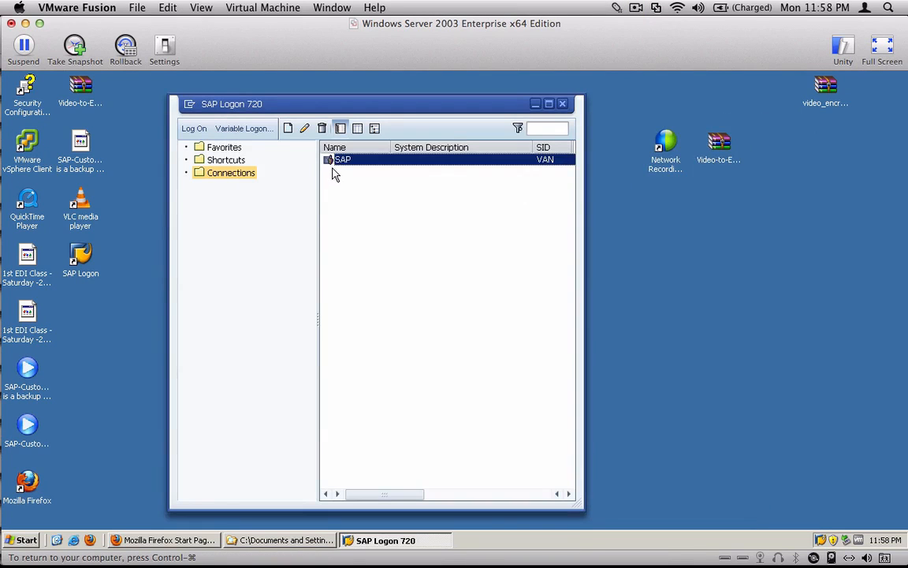
{"action": "left_click", "coordinate": [199, 132]}
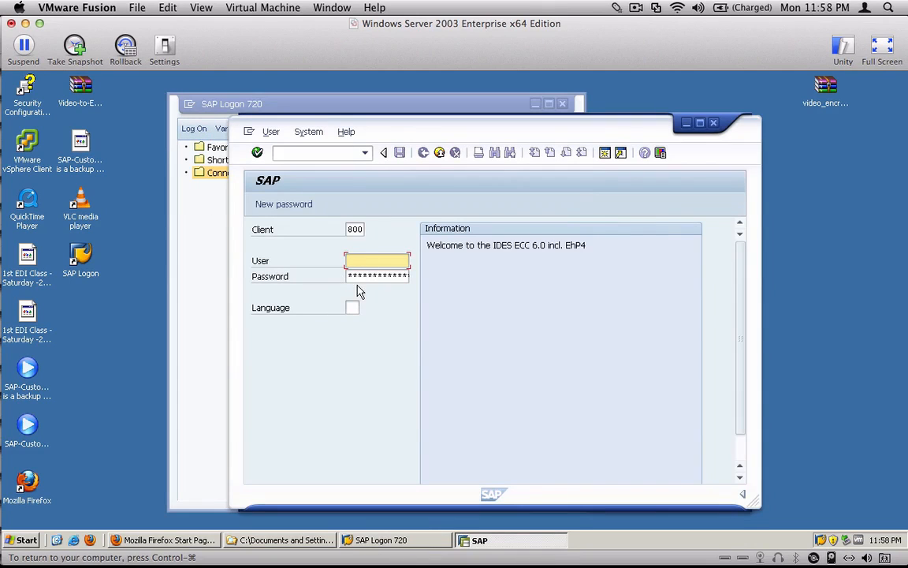
Log on to client 800 with the user name and account password, and maximize the session window.
{"action": "double_click", "coordinate": [354, 230]}
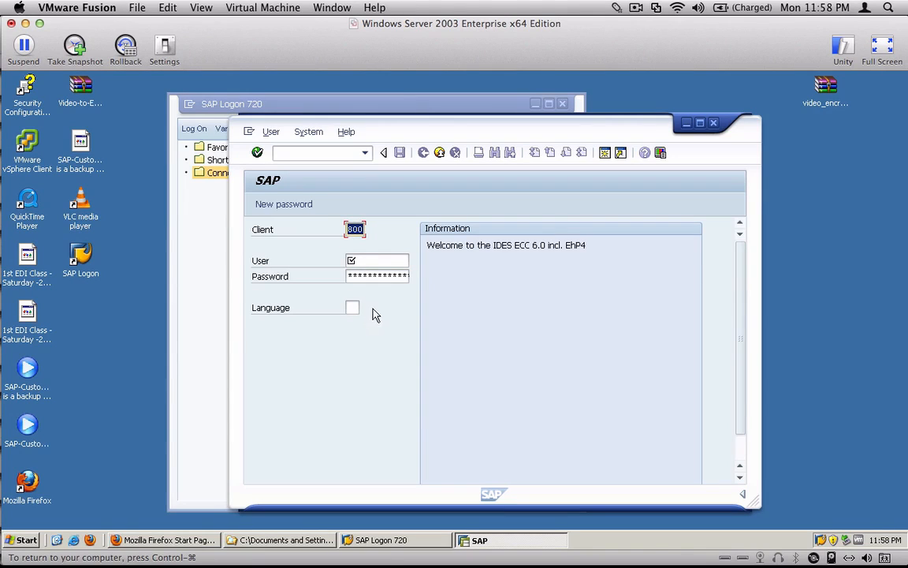
{"action": "key", "text": "Tab"}
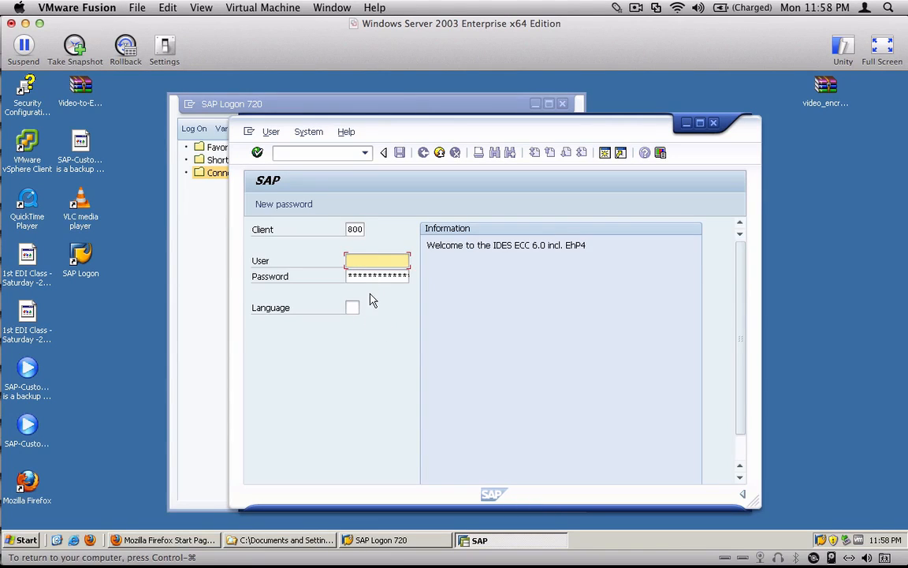
{"action": "type", "text": "siva"}
{"action": "key", "text": "Tab"}
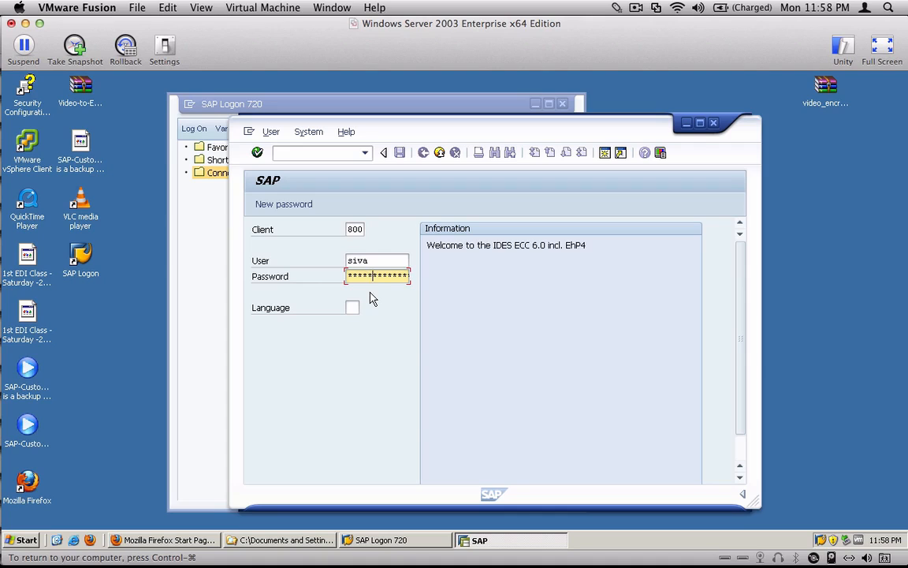
{"action": "key", "text": "Return"}
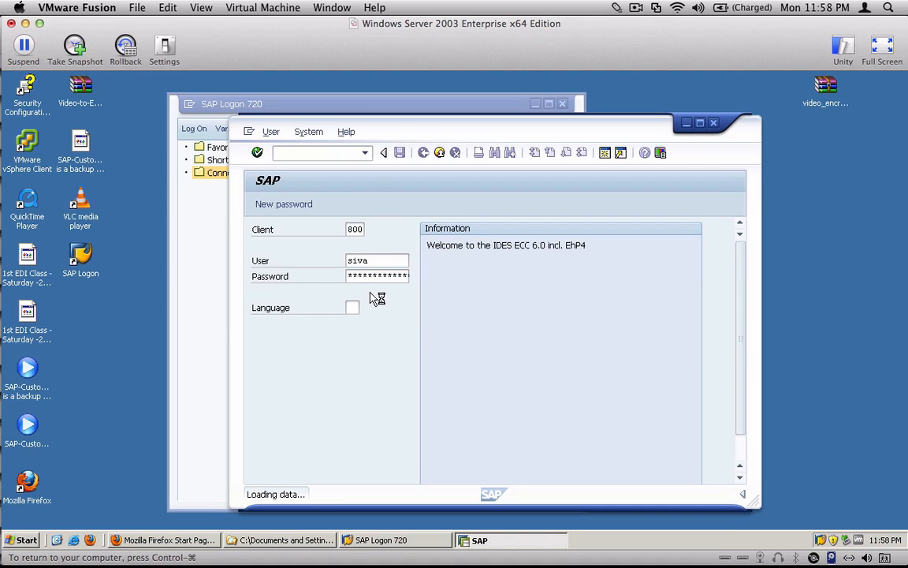
{"action": "left_click", "coordinate": [700, 124]}
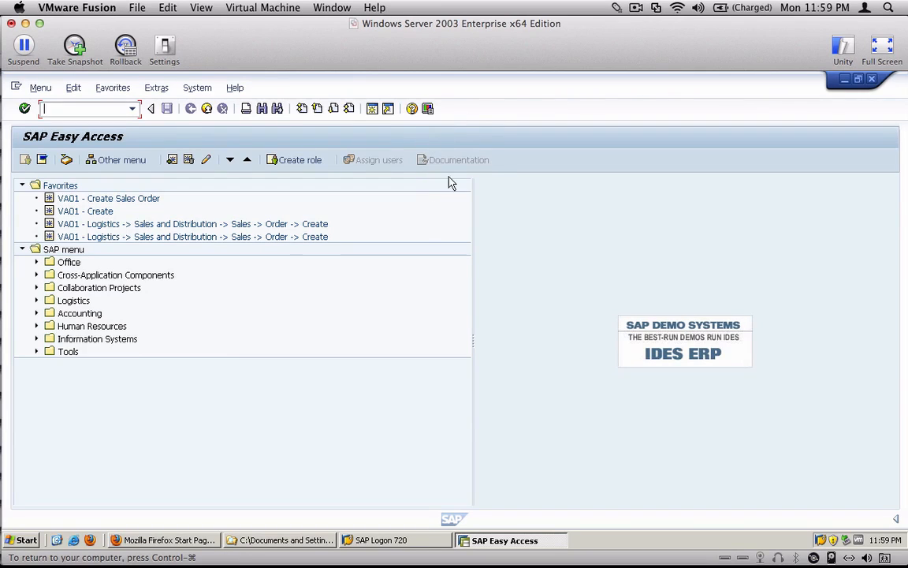
In the SAP GUI Visualization & Interaction options, enable showing keys within dropdown lists and sorting by keys, and apply the changes.
{"action": "left_click", "coordinate": [427, 109]}
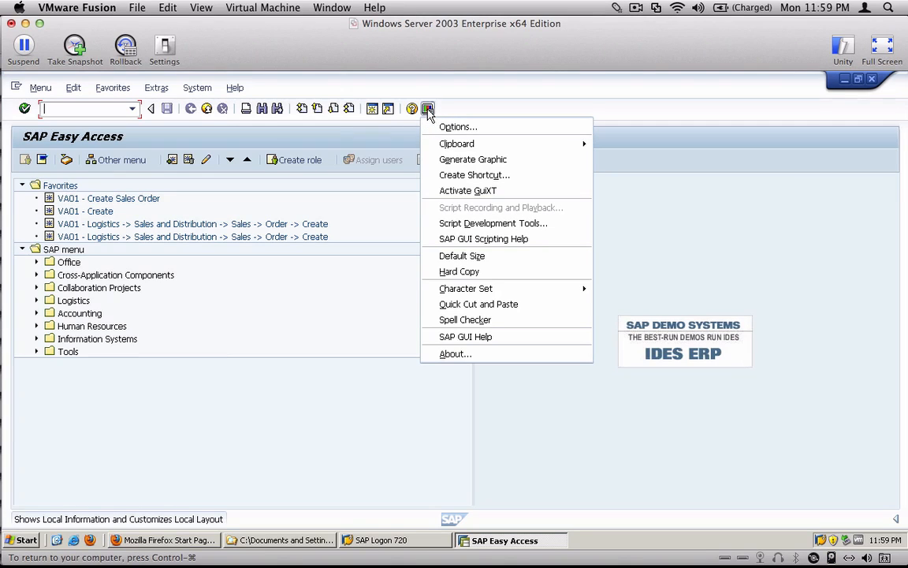
{"action": "left_click", "coordinate": [511, 136]}
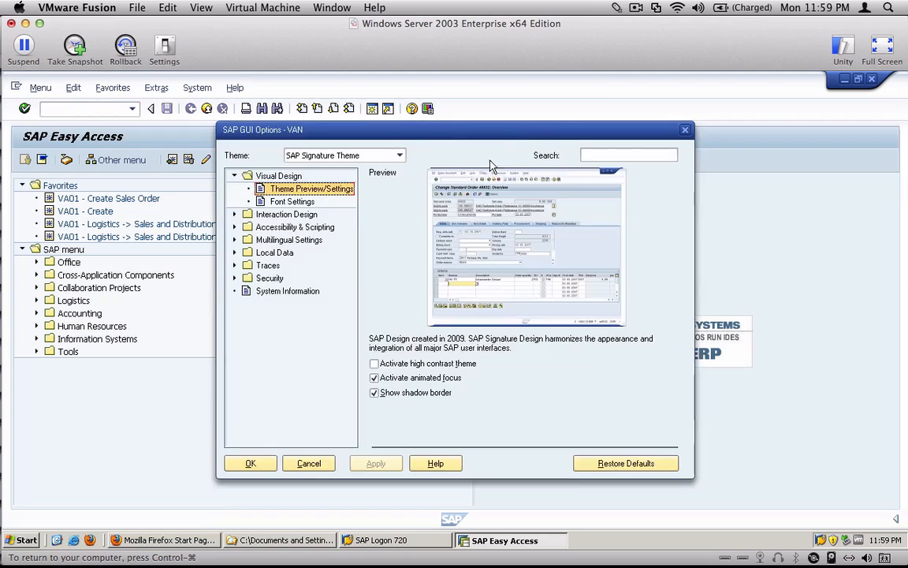
{"action": "left_click", "coordinate": [234, 214]}
{"action": "left_click", "coordinate": [311, 240]}
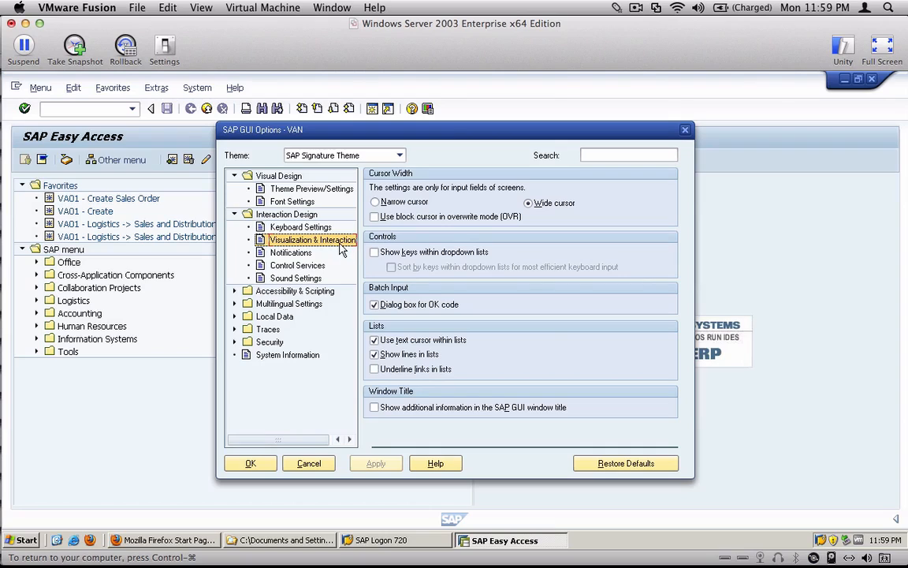
{"action": "key", "text": "alt+k"}
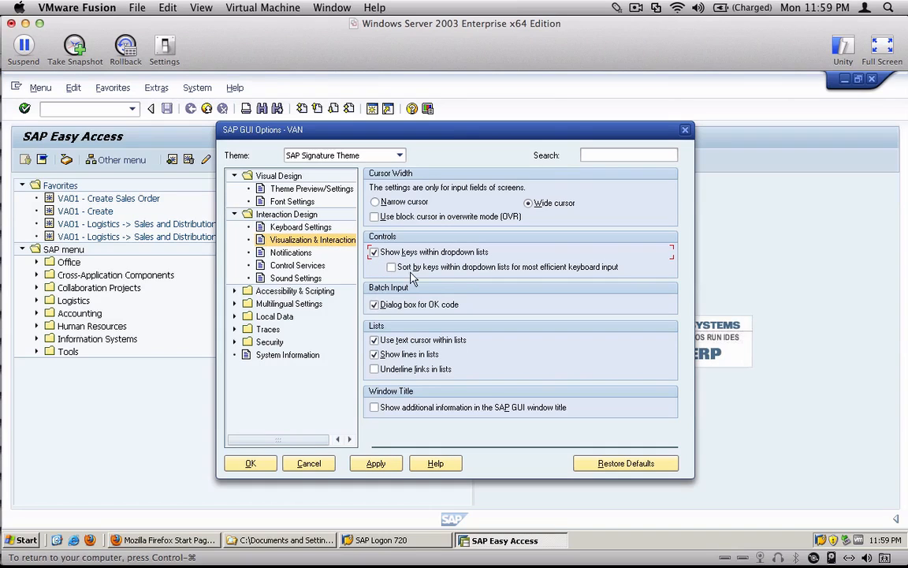
{"action": "left_click", "coordinate": [410, 270]}
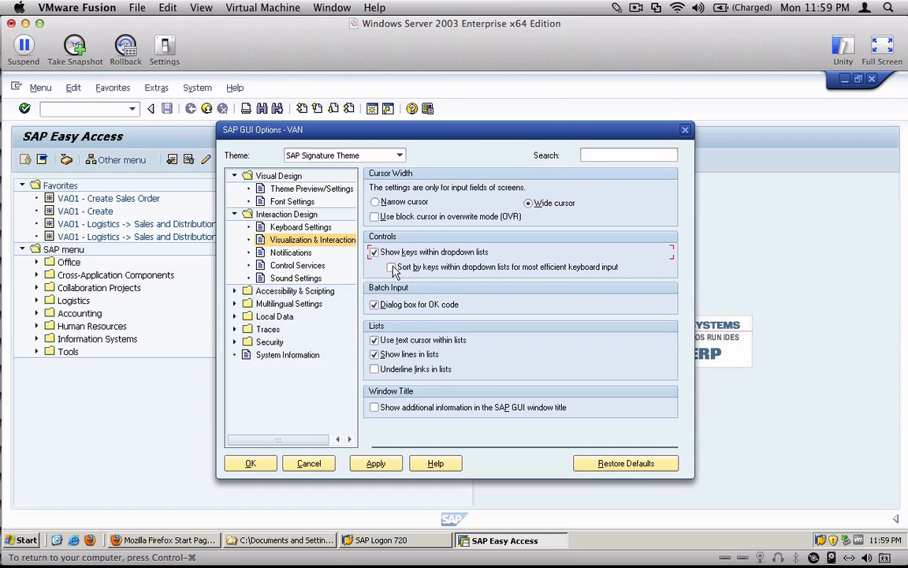
{"action": "left_click", "coordinate": [376, 463]}
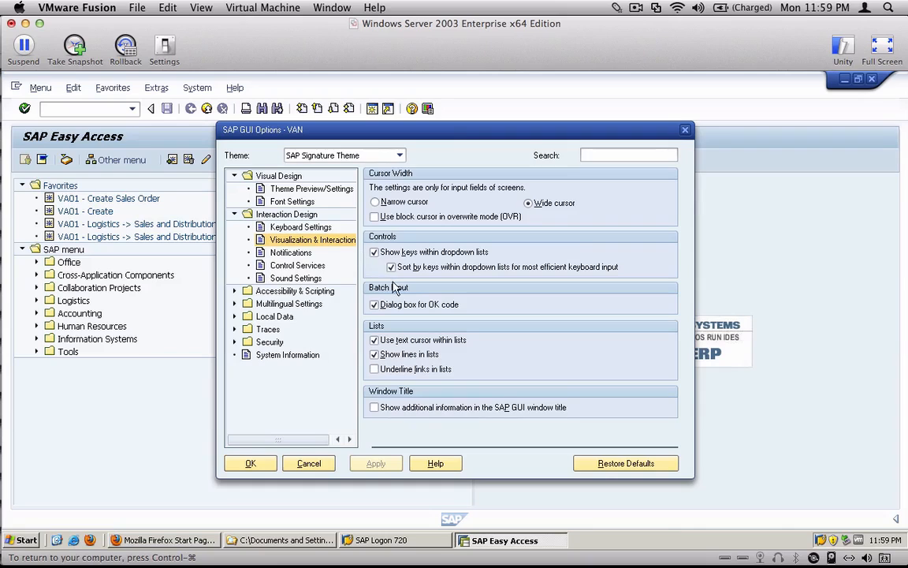
{"action": "left_click", "coordinate": [307, 243]}
{"action": "left_click", "coordinate": [250, 463]}
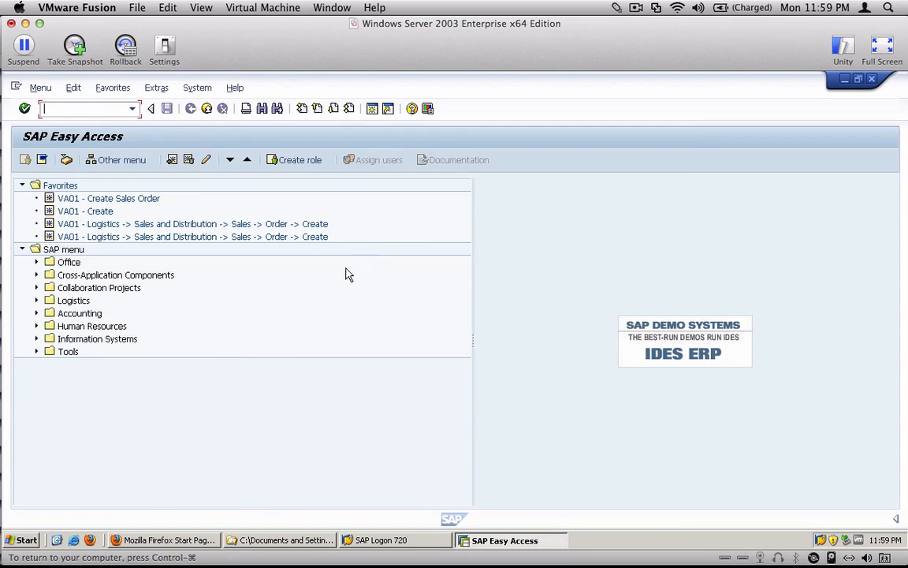
Review the SAP Easy Access display settings and accept them with Display technical names enabled.
{"action": "left_click", "coordinate": [157, 89]}
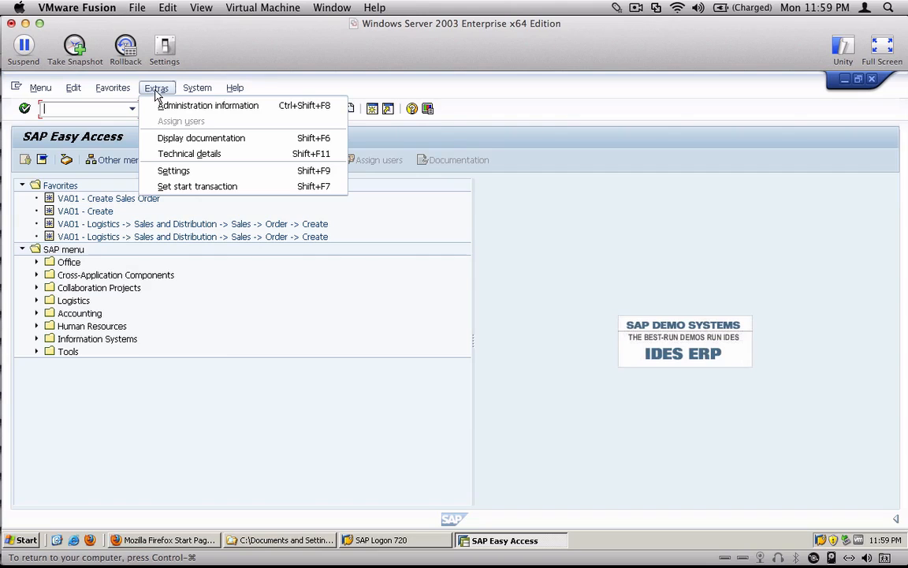
{"action": "left_click", "coordinate": [273, 177]}
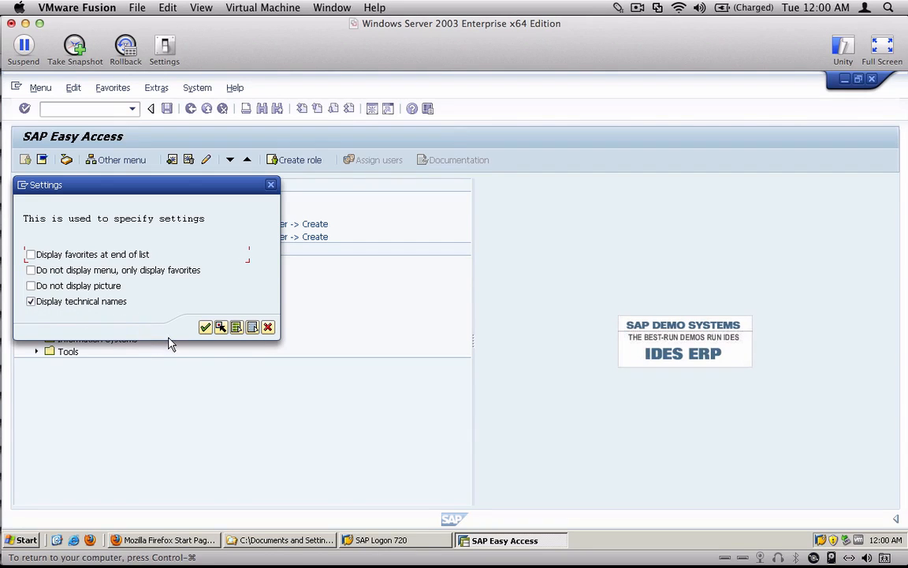
{"action": "left_click", "coordinate": [206, 327]}
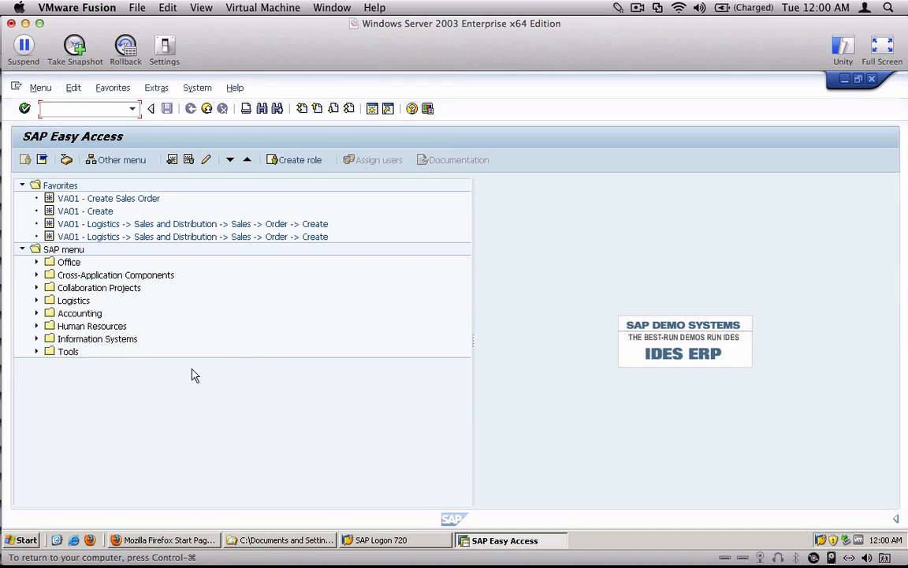
Expand the status bar's system information and set it to display the current transaction.
{"action": "left_click", "coordinate": [896, 519]}
{"action": "left_click", "coordinate": [804, 520]}
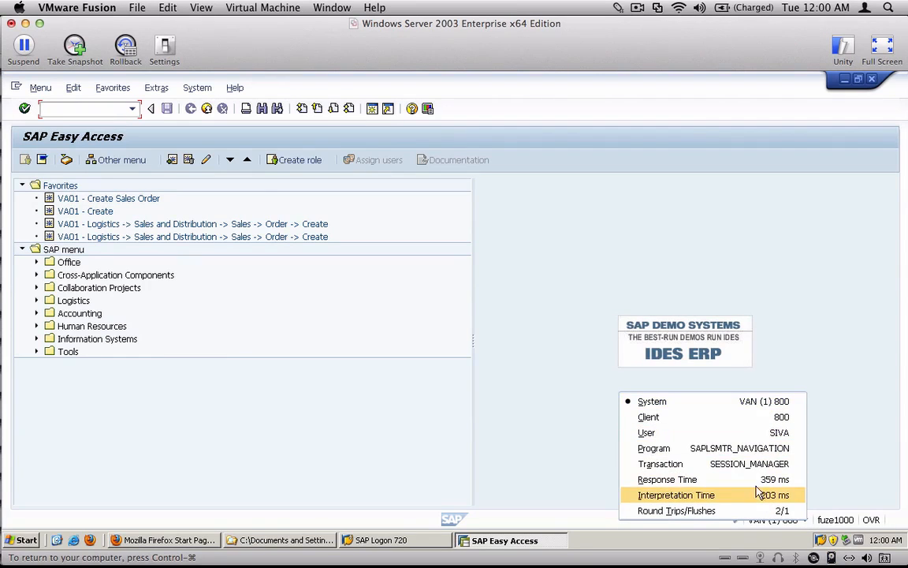
{"action": "left_click", "coordinate": [741, 463]}
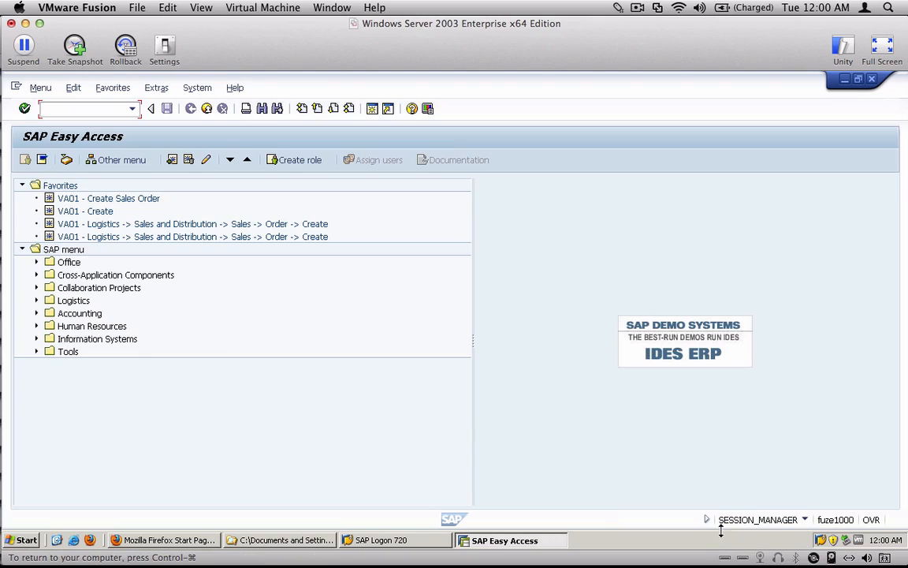
{"action": "left_click", "coordinate": [805, 520]}
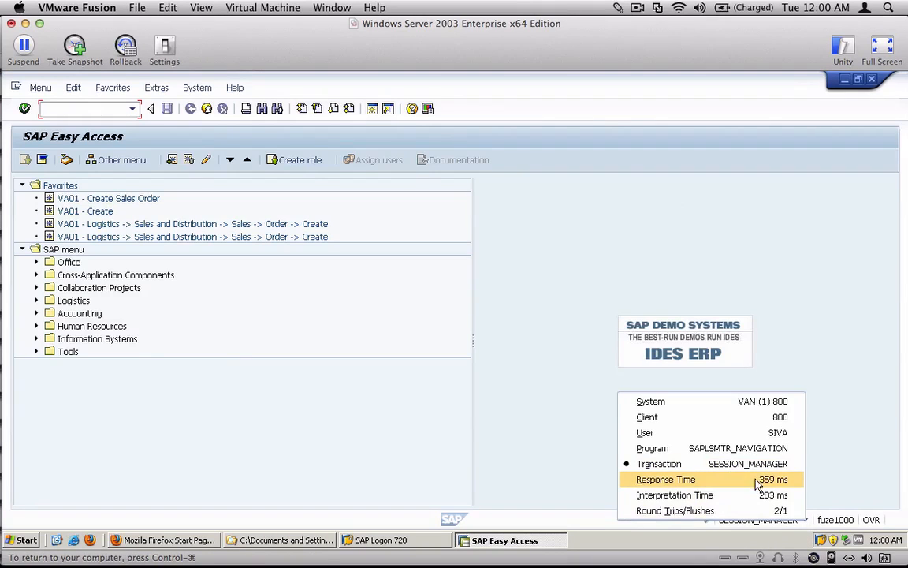
{"action": "left_click", "coordinate": [761, 422]}
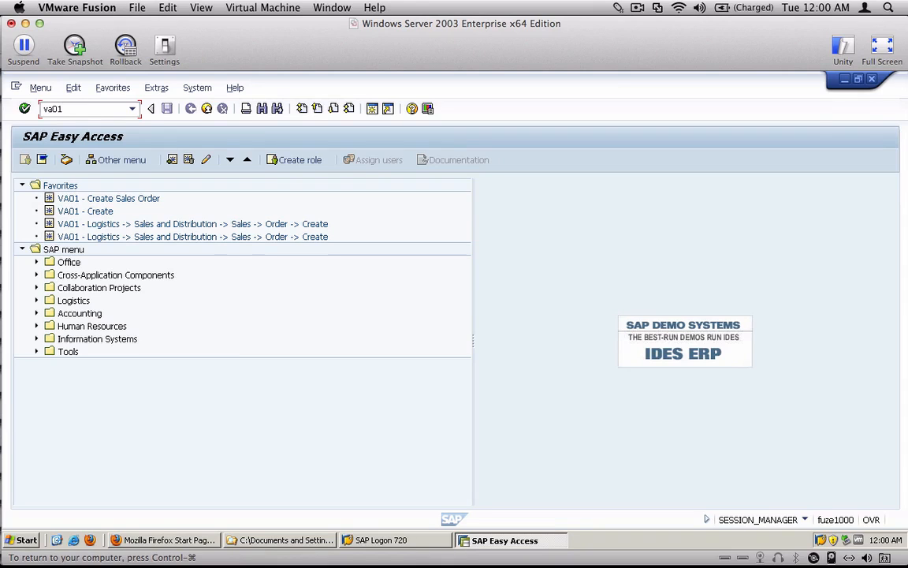
Run transaction VA01 to start creating a sales order.
{"action": "key", "text": "Return"}
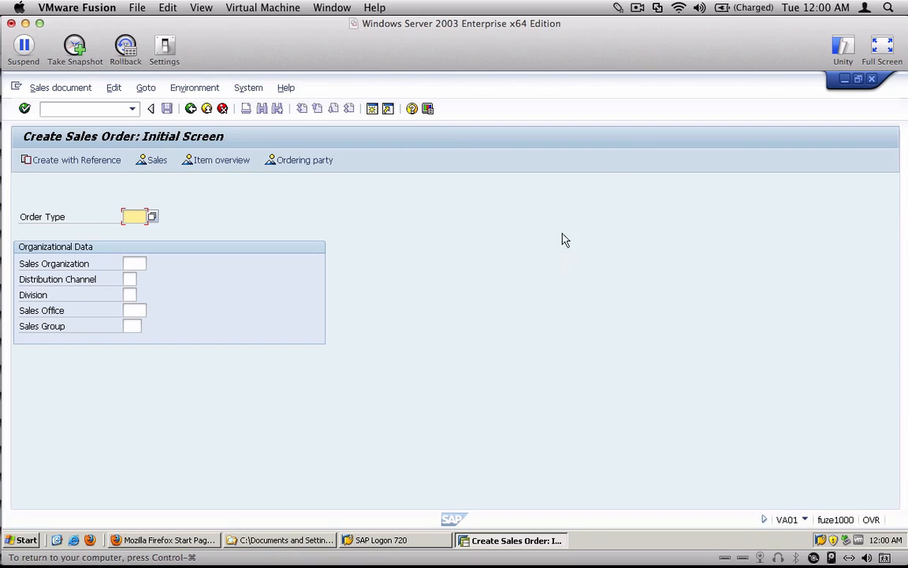
{"action": "left_click", "coordinate": [638, 9]}
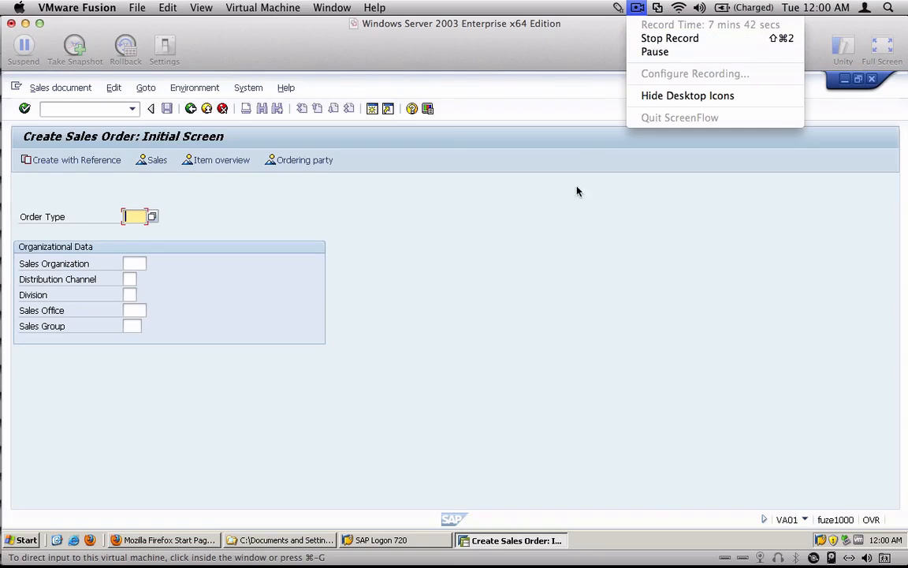
{"action": "left_click", "coordinate": [587, 288]}
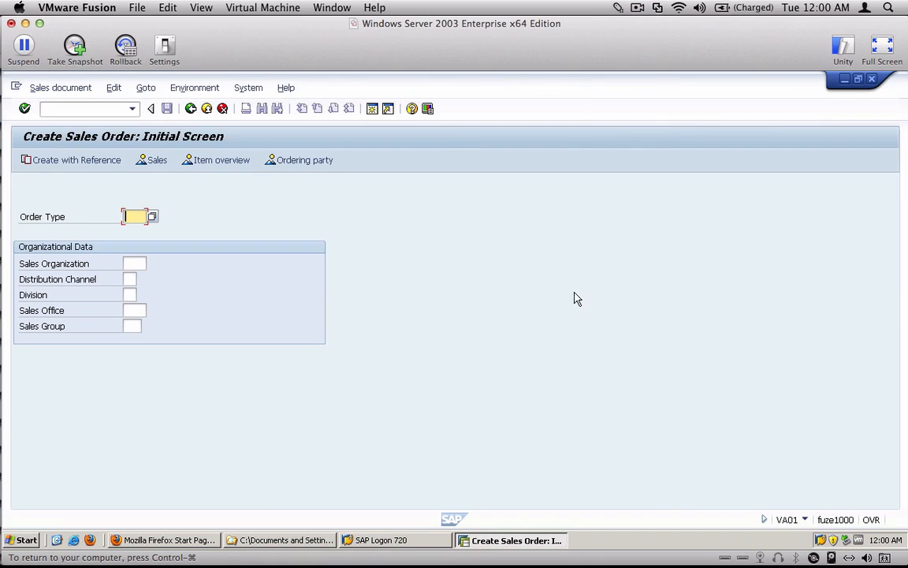